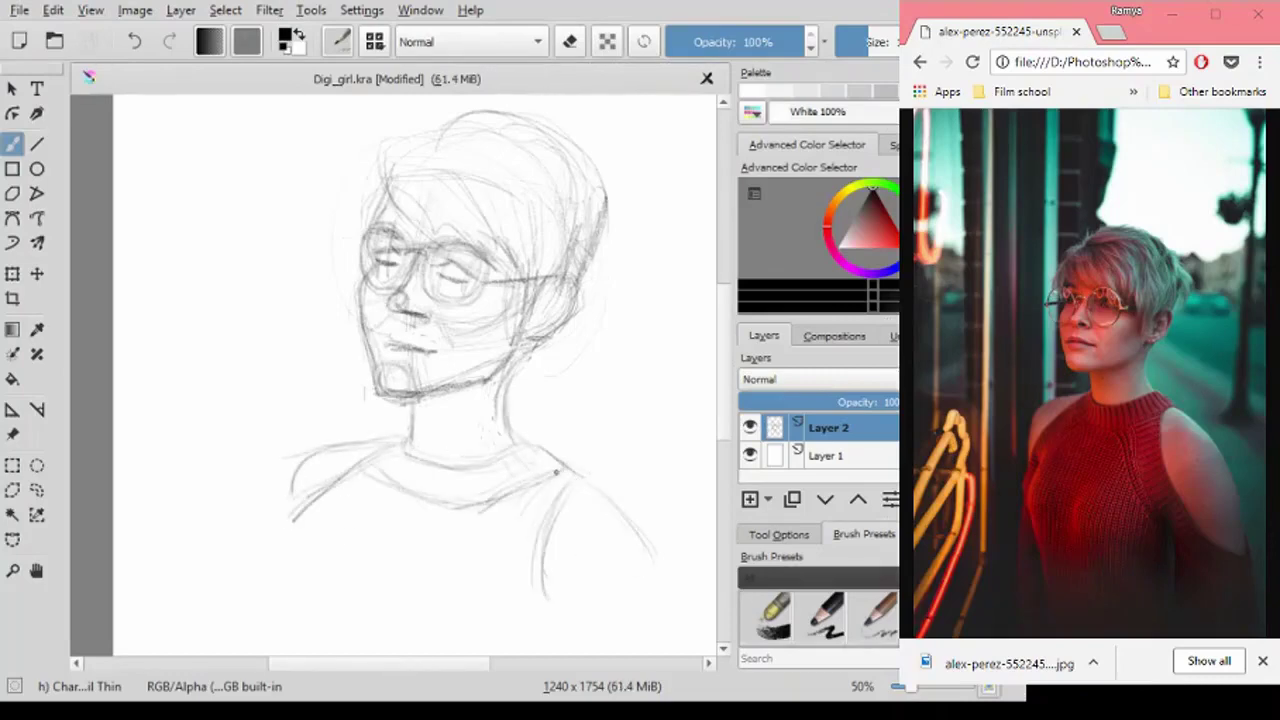
Zoom in and out around the rough sketch to inspect it.
{"action": "scroll", "coordinate": [536, 589], "scroll_direction": "down", "scroll_amount": 1, "text": "ctrl"}
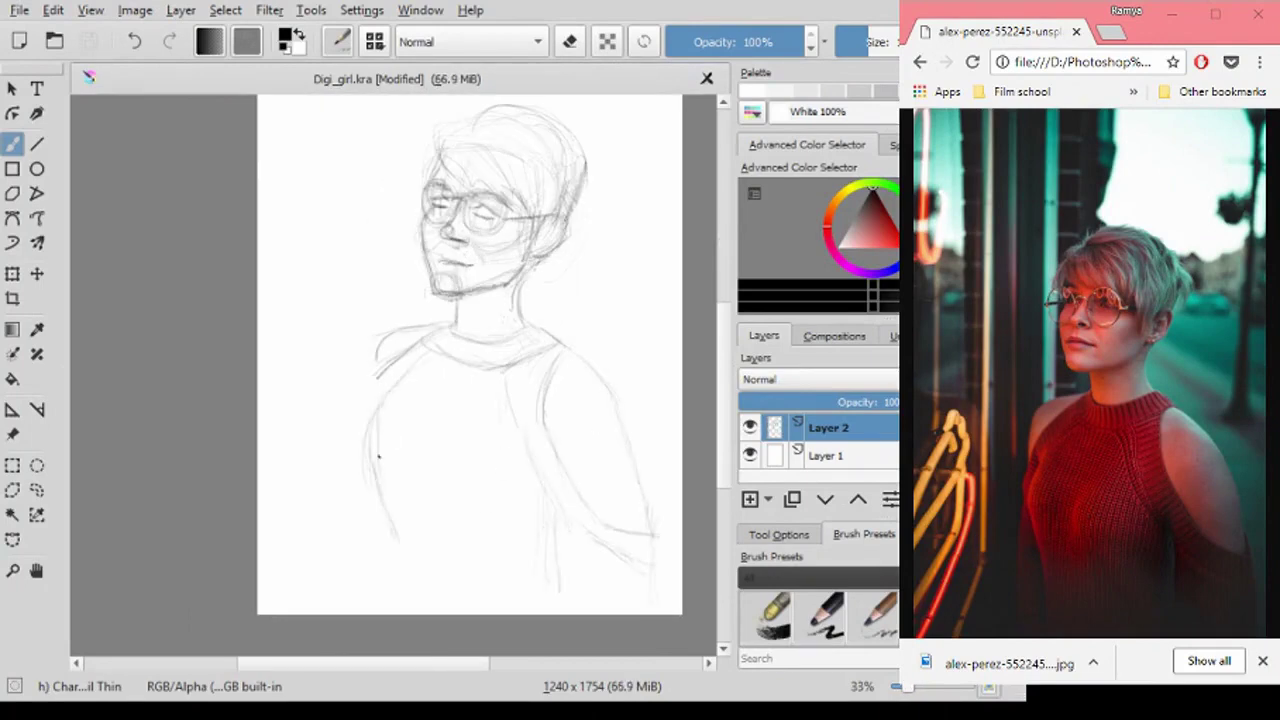
{"action": "scroll", "coordinate": [282, 227], "scroll_direction": "up", "scroll_amount": 3, "text": "ctrl"}
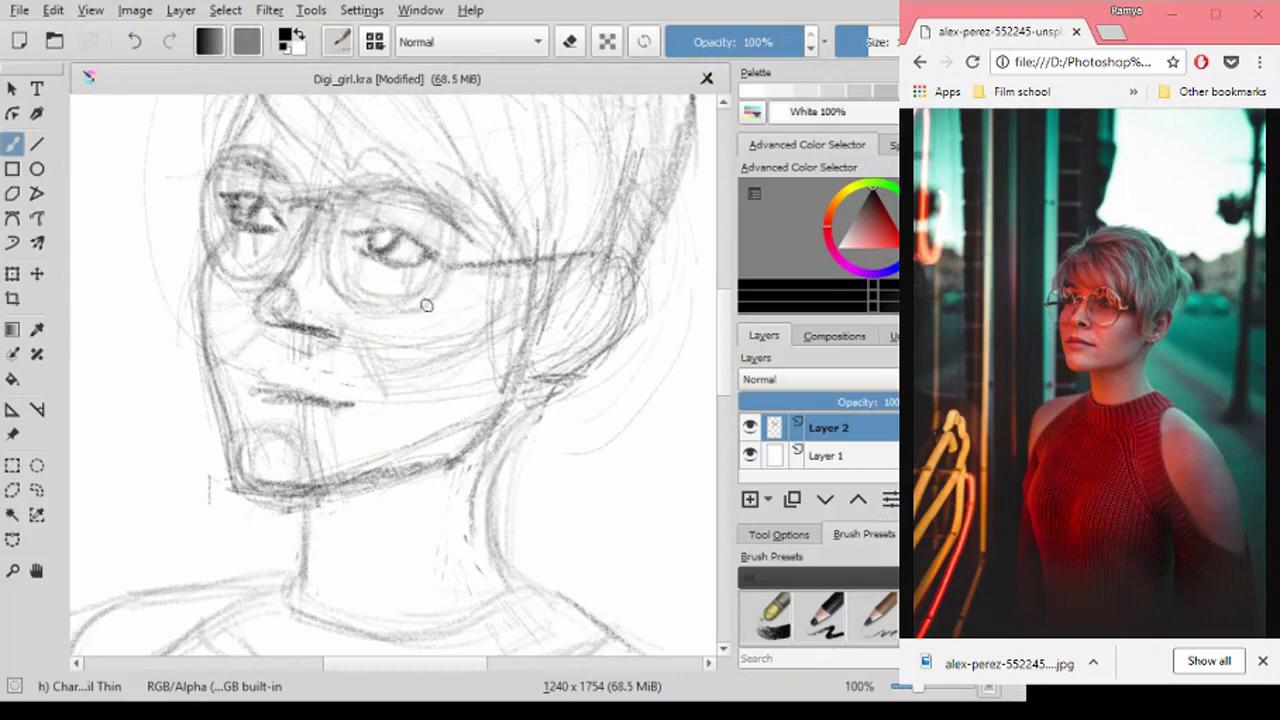
{"action": "scroll", "coordinate": [362, 245], "scroll_direction": "down", "scroll_amount": 2, "text": "ctrl"}
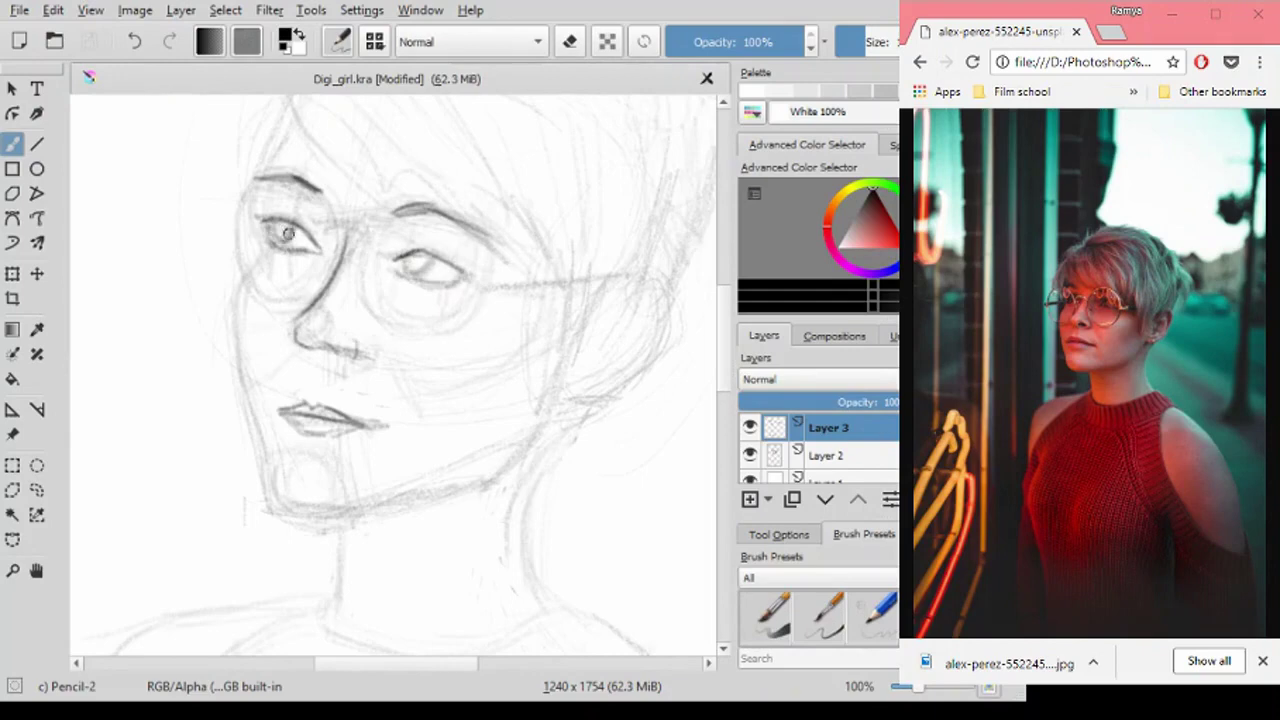
Draw the ear outline and inner curve, then move it into place with a freehand selection and transform.
{"action": "left_click_drag", "start_coordinate": [621, 301], "coordinate": [661, 349]}
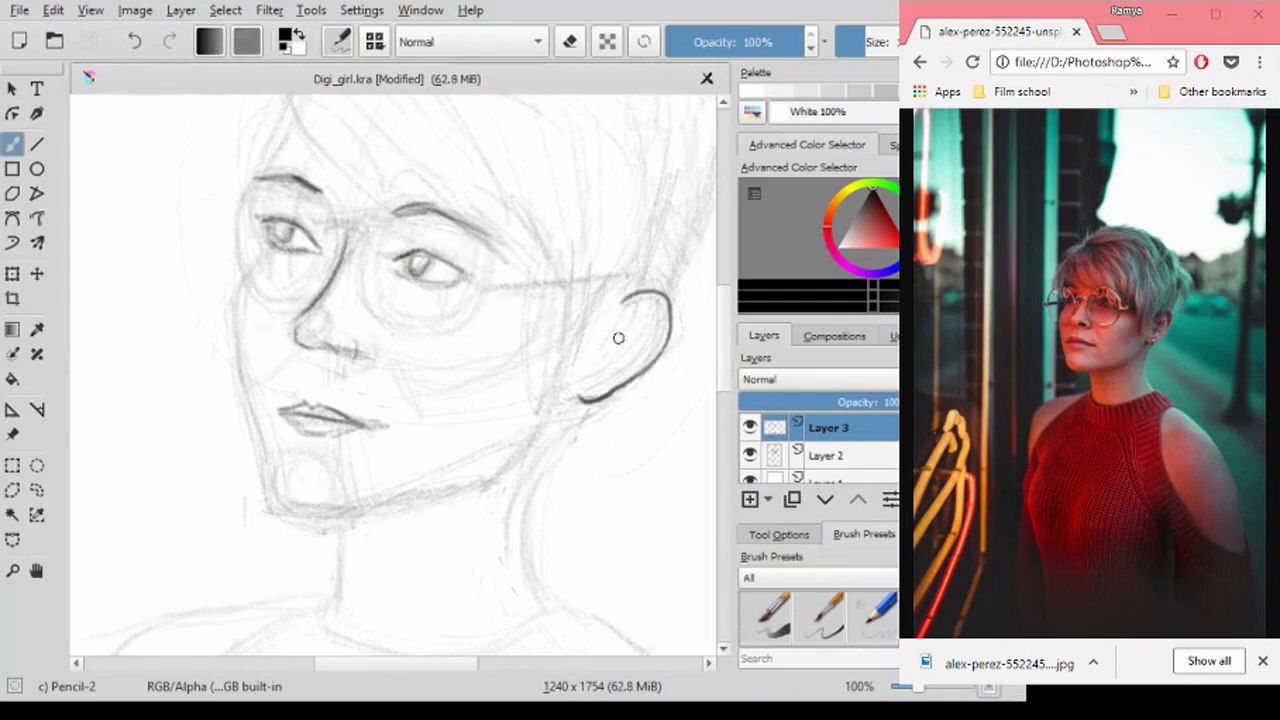
{"action": "left_click_drag", "start_coordinate": [634, 306], "coordinate": [600, 372]}
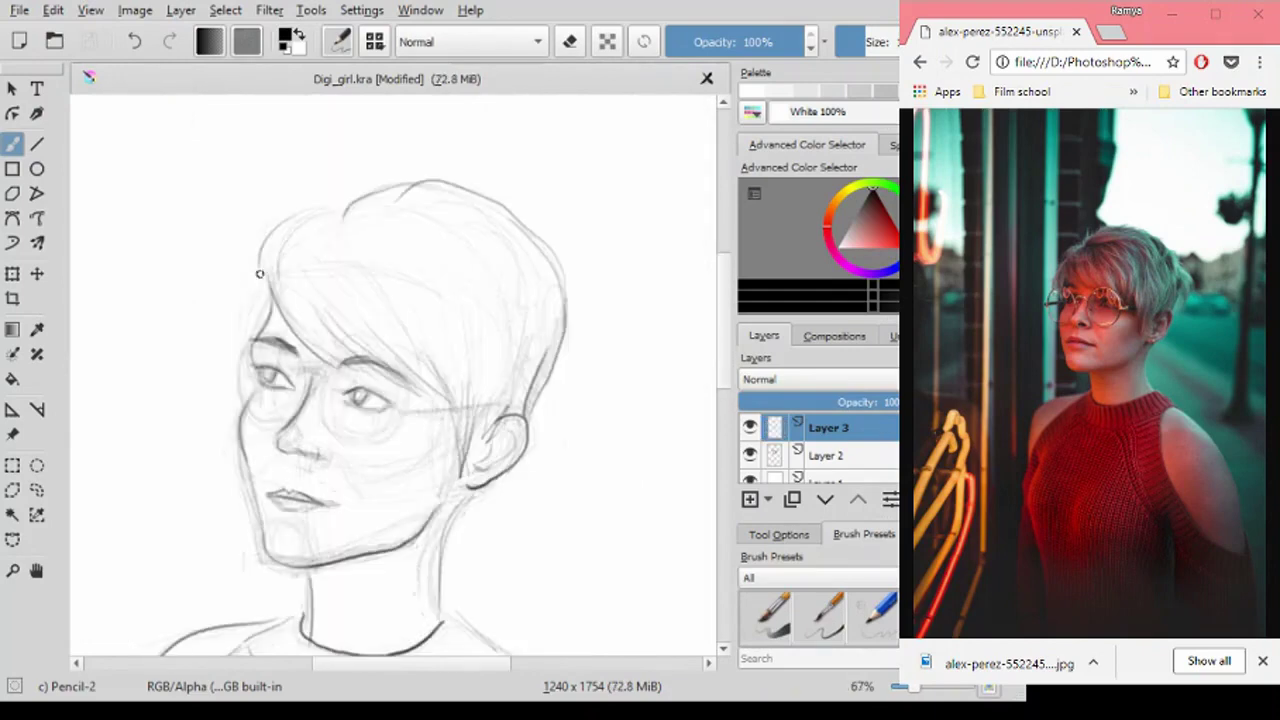
{"action": "scroll", "coordinate": [286, 349], "scroll_direction": "up", "scroll_amount": 3}
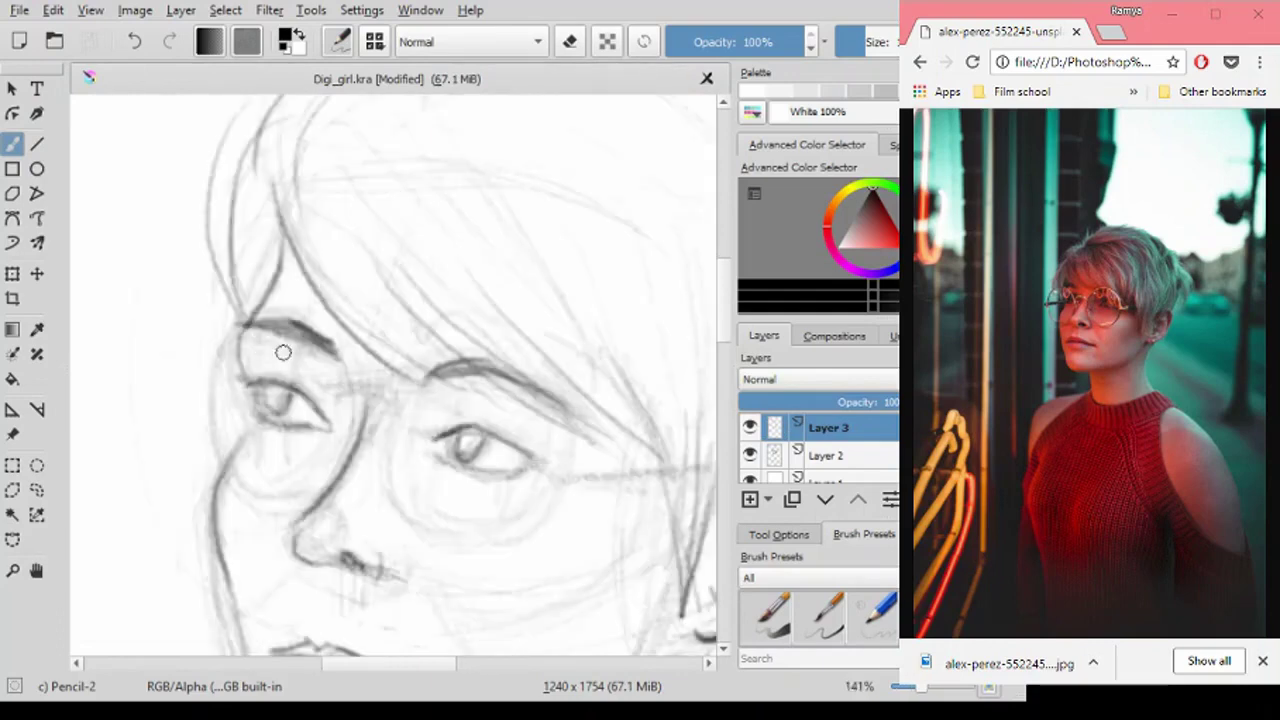
{"action": "scroll", "coordinate": [300, 350], "scroll_direction": "down", "scroll_amount": 3}
{"action": "left_click", "coordinate": [36, 489]}
{"action": "left_click_drag", "start_coordinate": [510, 435], "coordinate": [518, 458]}
{"action": "key", "text": "ctrl+t"}
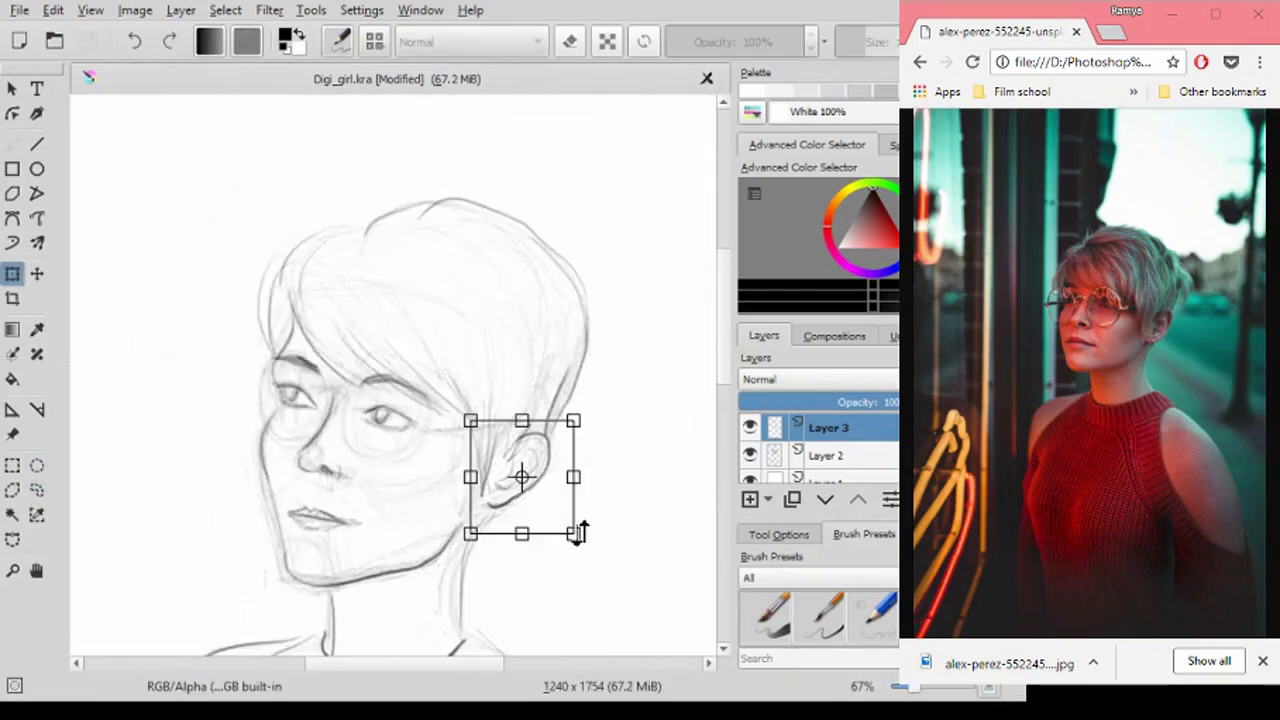
{"action": "key", "text": "Return"}
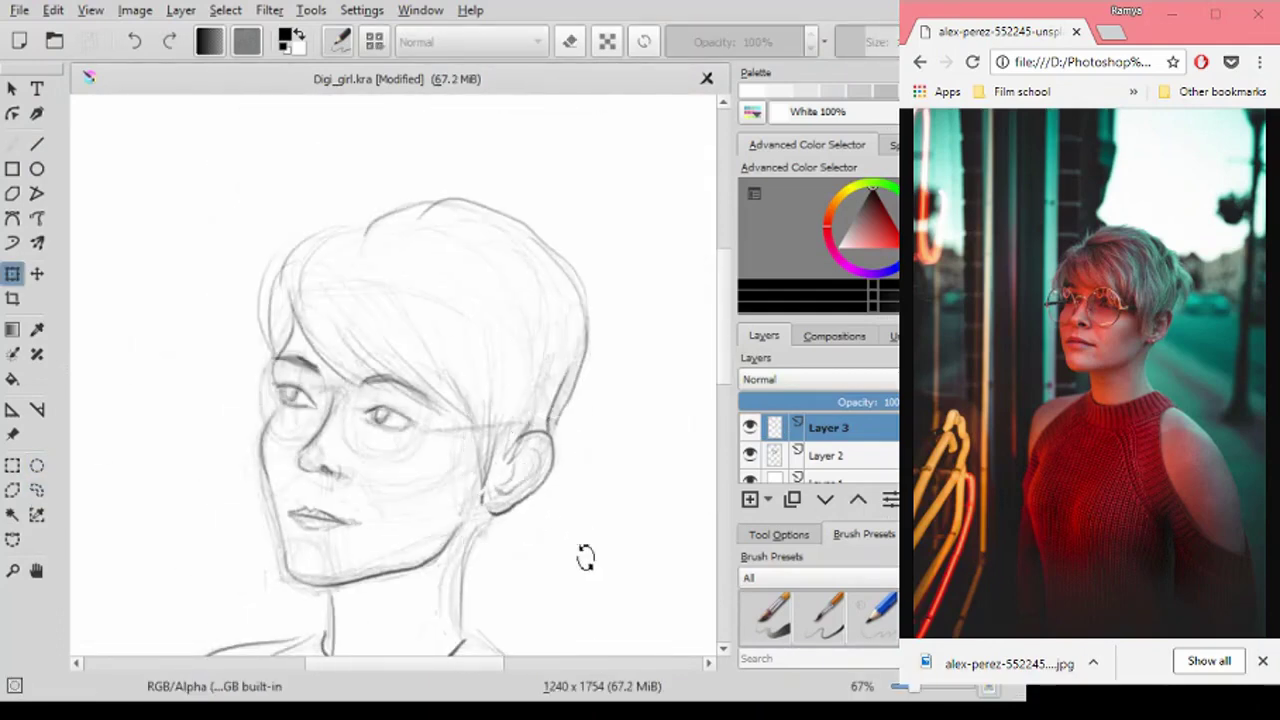
Draw round glasses lenses around both eyes, redoing a stroke, and outline the upper lip.
{"action": "key", "text": "b"}
{"action": "left_click_drag", "start_coordinate": [250, 330], "coordinate": [255, 430]}
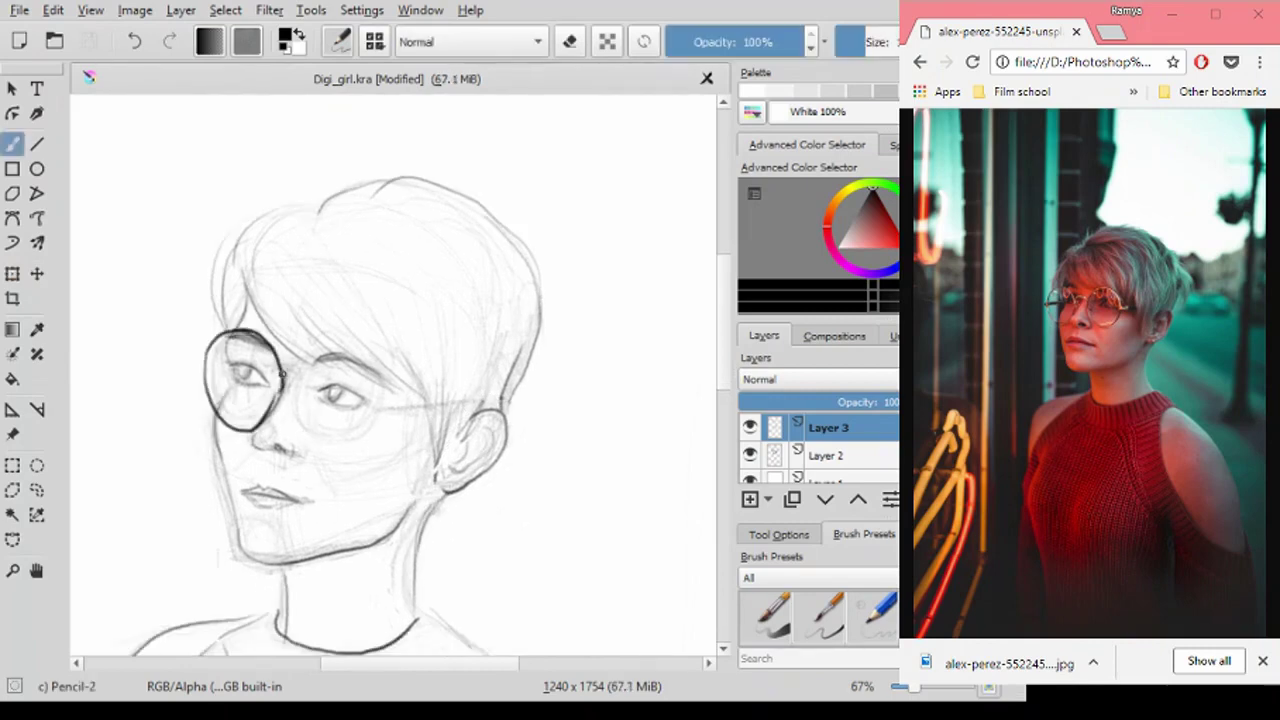
{"action": "left_click_drag", "start_coordinate": [303, 370], "coordinate": [366, 395]}
{"action": "key", "text": "ctrl+z"}
{"action": "key", "text": "ctrl+z"}
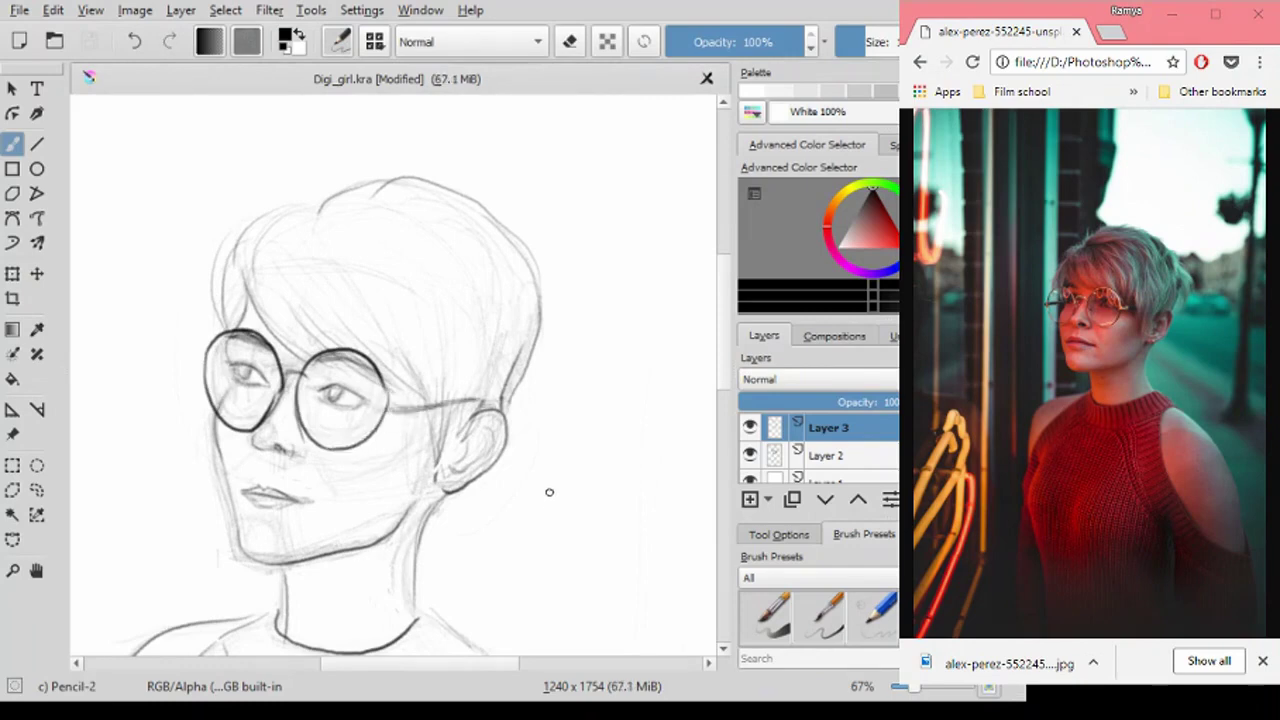
{"action": "scroll", "coordinate": [263, 530], "scroll_direction": "up", "scroll_amount": 3}
{"action": "left_click_drag", "start_coordinate": [273, 440], "coordinate": [365, 475]}
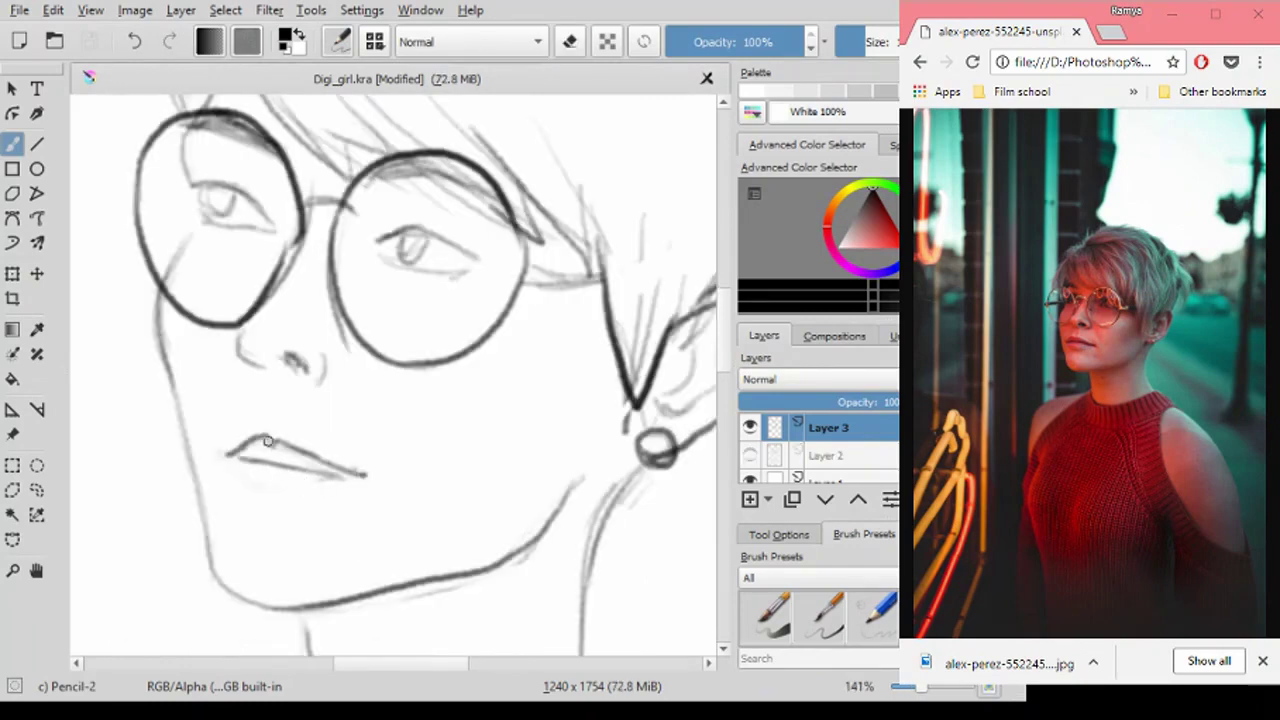
{"action": "scroll", "coordinate": [290, 365], "scroll_direction": "down", "scroll_amount": 3}
{"action": "scroll", "coordinate": [230, 280], "scroll_direction": "up", "scroll_amount": 4}
Ink the eyelids on both eyes, redrawing the right eyelid, and start skin tone on the shoulder.
{"action": "left_click_drag", "start_coordinate": [305, 295], "coordinate": [180, 225]}
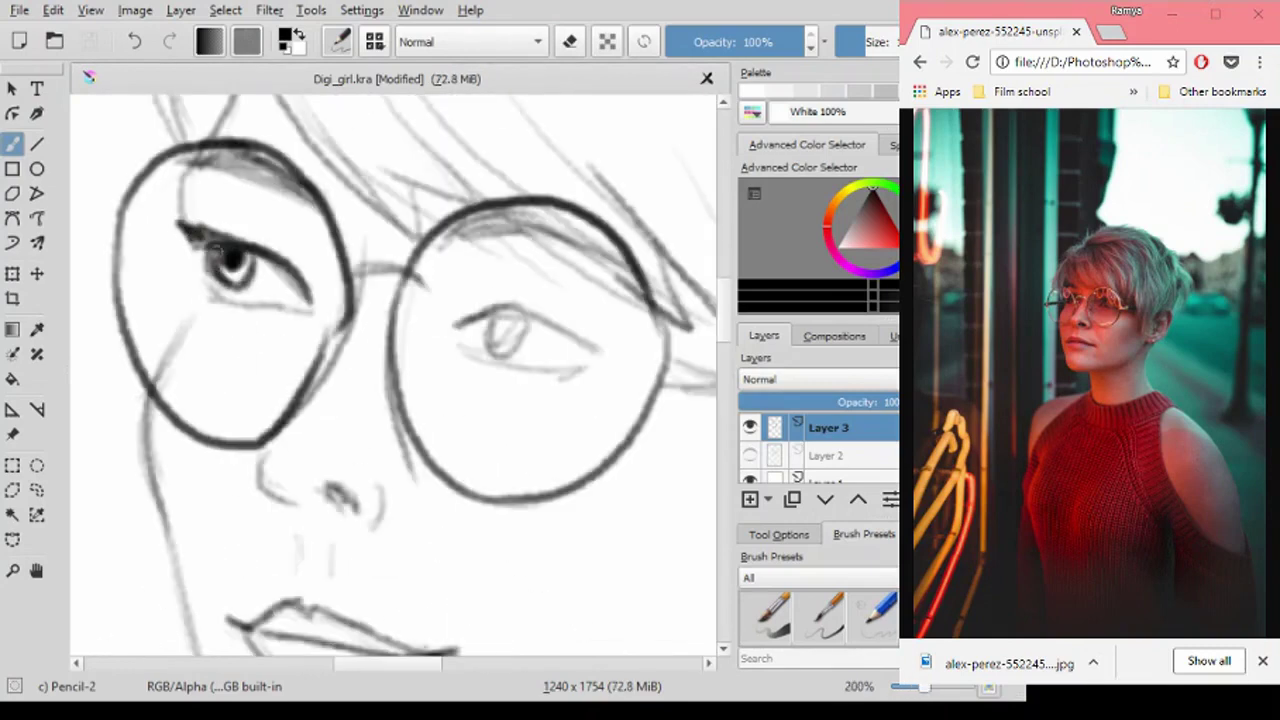
{"action": "mouse_move", "coordinate": [456, 330]}
{"action": "left_mouse_down"}
{"action": "mouse_move", "coordinate": [505, 312]}
{"action": "mouse_move", "coordinate": [606, 346]}
{"action": "mouse_move", "coordinate": [580, 366]}
{"action": "mouse_move", "coordinate": [517, 362]}
{"action": "mouse_move", "coordinate": [509, 343]}
{"action": "mouse_move", "coordinate": [620, 342]}
{"action": "left_mouse_up"}
{"action": "left_click_drag", "start_coordinate": [540, 330], "coordinate": [650, 335]}
{"action": "key", "text": "ctrl+z"}
{"action": "key", "text": "ctrl+z"}
{"action": "key", "text": "ctrl+z"}
{"action": "mouse_move", "coordinate": [455, 325]}
{"action": "left_mouse_down"}
{"action": "mouse_move", "coordinate": [555, 312]}
{"action": "mouse_move", "coordinate": [652, 360]}
{"action": "left_mouse_up"}
{"action": "key", "text": "ctrl+z"}
{"action": "left_click_drag", "start_coordinate": [500, 318], "coordinate": [645, 352]}
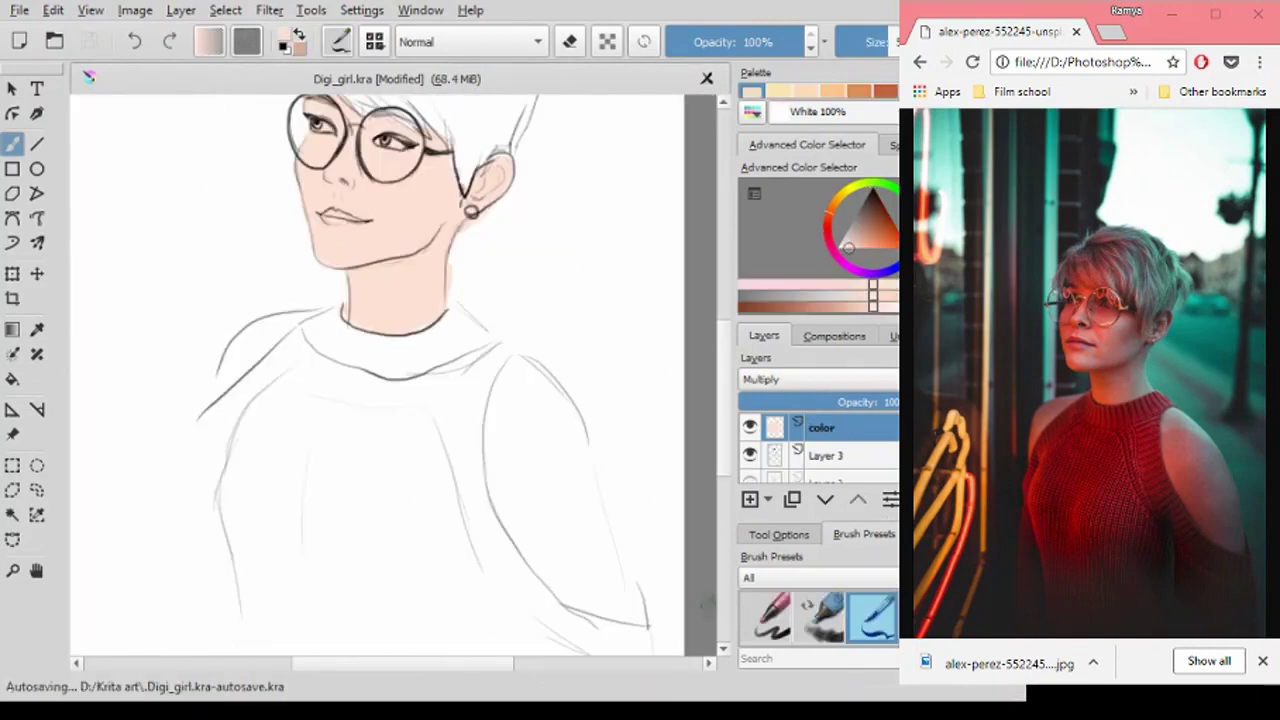
{"action": "mouse_move", "coordinate": [500, 365]}
{"action": "left_mouse_down"}
{"action": "mouse_move", "coordinate": [549, 394]}
{"action": "mouse_move", "coordinate": [563, 499]}
{"action": "mouse_move", "coordinate": [623, 594]}
{"action": "left_mouse_up"}
Block in skin and lay pale yellow onto the hair.
{"action": "left_click_drag", "start_coordinate": [300, 315], "coordinate": [211, 380]}
{"action": "scroll", "coordinate": [471, 560], "scroll_direction": "up", "scroll_amount": 5}
{"action": "left_click_drag", "start_coordinate": [887, 236], "coordinate": [884, 210]}
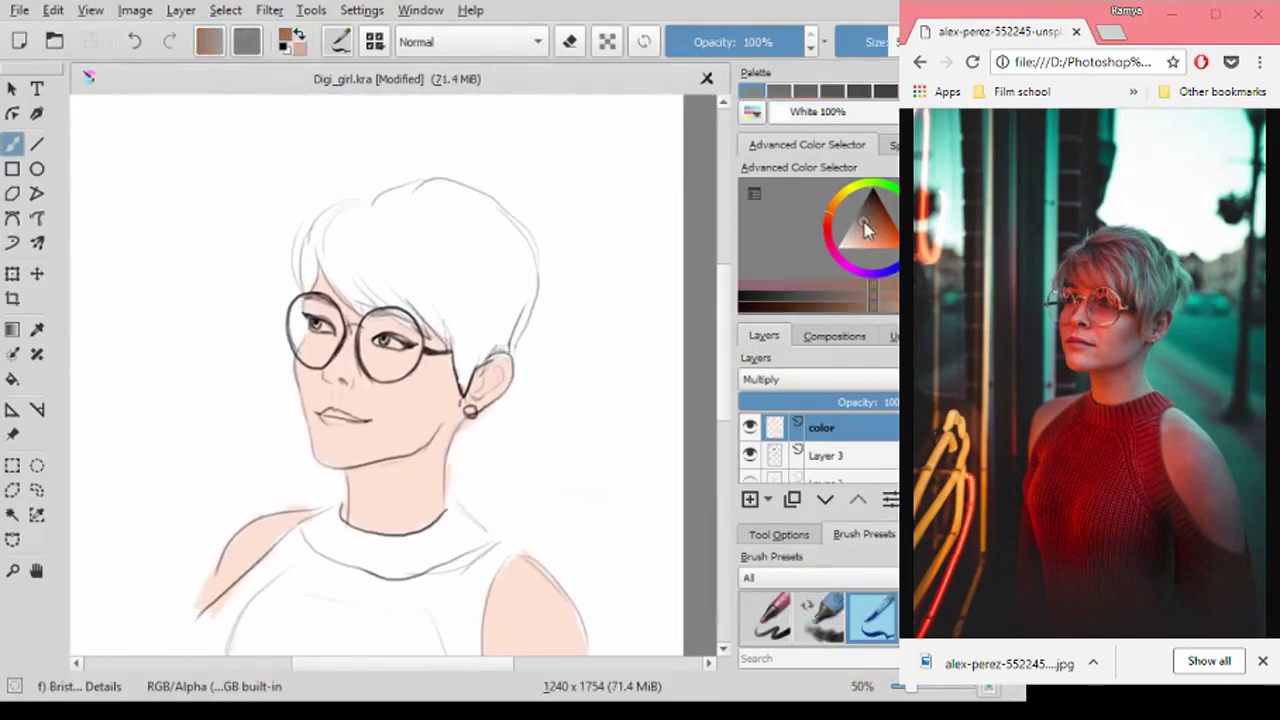
{"action": "mouse_move", "coordinate": [360, 280]}
{"action": "left_mouse_down"}
{"action": "mouse_move", "coordinate": [331, 236]}
{"action": "mouse_move", "coordinate": [409, 214]}
{"action": "mouse_move", "coordinate": [509, 311]}
{"action": "left_mouse_up"}
Paint the sweater red across the collar, hem and lower torso.
{"action": "left_click_drag", "start_coordinate": [880, 196], "coordinate": [885, 231]}
{"action": "mouse_move", "coordinate": [475, 530]}
{"action": "left_mouse_down"}
{"action": "mouse_move", "coordinate": [335, 535]}
{"action": "mouse_move", "coordinate": [480, 570]}
{"action": "mouse_move", "coordinate": [300, 600]}
{"action": "mouse_move", "coordinate": [449, 566]}
{"action": "left_mouse_up"}
{"action": "scroll", "coordinate": [449, 566], "scroll_direction": "down", "scroll_amount": 5}
{"action": "mouse_move", "coordinate": [450, 380]}
{"action": "left_mouse_down"}
{"action": "mouse_move", "coordinate": [463, 494]}
{"action": "mouse_move", "coordinate": [620, 615]}
{"action": "mouse_move", "coordinate": [530, 640]}
{"action": "mouse_move", "coordinate": [360, 400]}
{"action": "mouse_move", "coordinate": [535, 644]}
{"action": "mouse_move", "coordinate": [206, 377]}
{"action": "mouse_move", "coordinate": [337, 517]}
{"action": "mouse_move", "coordinate": [194, 537]}
{"action": "mouse_move", "coordinate": [403, 607]}
{"action": "mouse_move", "coordinate": [369, 617]}
{"action": "left_mouse_up"}
{"action": "scroll", "coordinate": [398, 387], "scroll_direction": "down", "scroll_amount": 3}
{"action": "mouse_move", "coordinate": [280, 530]}
{"action": "left_mouse_down"}
{"action": "mouse_move", "coordinate": [420, 575]}
{"action": "mouse_move", "coordinate": [567, 518]}
{"action": "mouse_move", "coordinate": [575, 580]}
{"action": "left_mouse_up"}
{"action": "mouse_move", "coordinate": [170, 479]}
{"action": "left_mouse_down"}
{"action": "mouse_move", "coordinate": [140, 563]}
{"action": "mouse_move", "coordinate": [240, 590]}
{"action": "left_mouse_up"}
Erase red overspill between arm and torso and touch up the shoulder skin in pink.
{"action": "key", "text": "e"}
{"action": "left_click_drag", "start_coordinate": [580, 510], "coordinate": [596, 630]}
{"action": "left_click_drag", "start_coordinate": [430, 440], "coordinate": [440, 585]}
{"action": "left_click_drag", "start_coordinate": [415, 460], "coordinate": [455, 585]}
{"action": "left_click_drag", "start_coordinate": [108, 375], "coordinate": [108, 585]}
{"action": "left_click", "coordinate": [143, 171], "text": "ctrl"}
{"action": "key", "text": "e"}
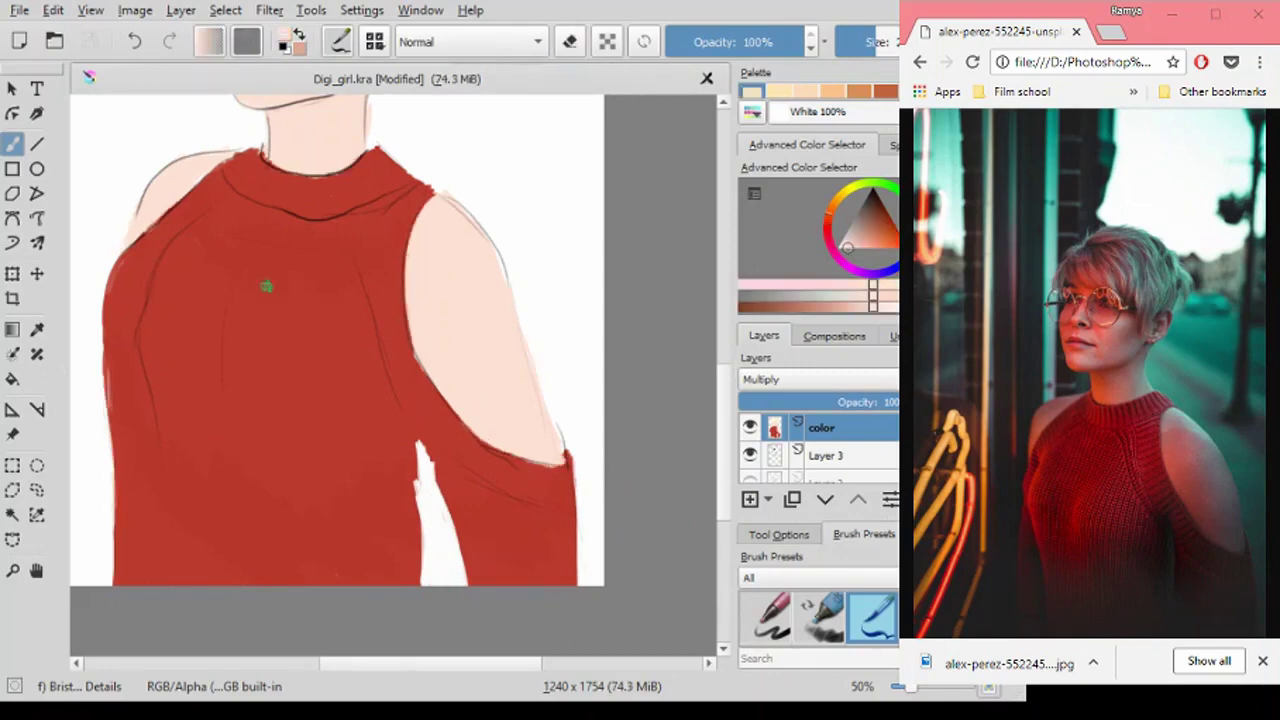
{"action": "left_click_drag", "start_coordinate": [266, 287], "coordinate": [231, 218]}
{"action": "key", "text": "e"}
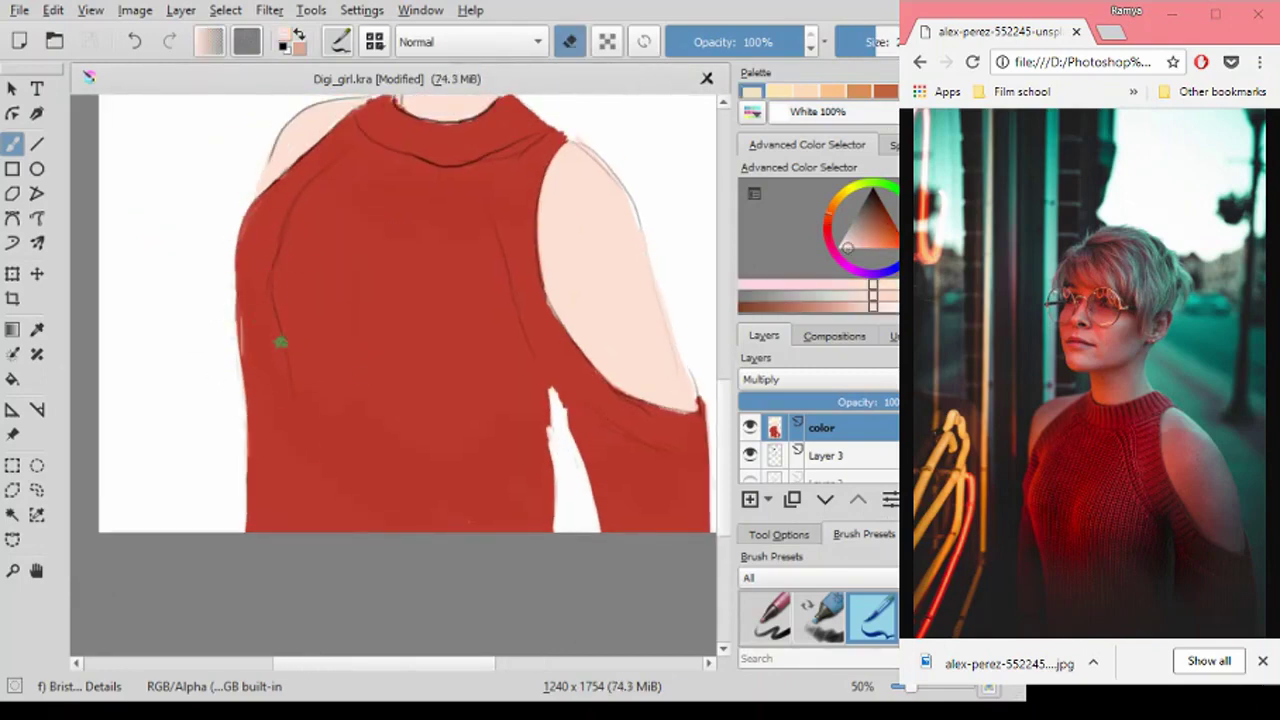
Shade the sweater's left edge, arm, sleeve edge and shoulder cutout in darker red.
{"action": "left_click_drag", "start_coordinate": [186, 578], "coordinate": [186, 414]}
{"action": "left_click_drag", "start_coordinate": [184, 578], "coordinate": [183, 400]}
{"action": "mouse_move", "coordinate": [470, 462]}
{"action": "left_mouse_down"}
{"action": "mouse_move", "coordinate": [428, 374]}
{"action": "mouse_move", "coordinate": [488, 520]}
{"action": "left_mouse_up"}
{"action": "left_click_drag", "start_coordinate": [443, 420], "coordinate": [450, 570]}
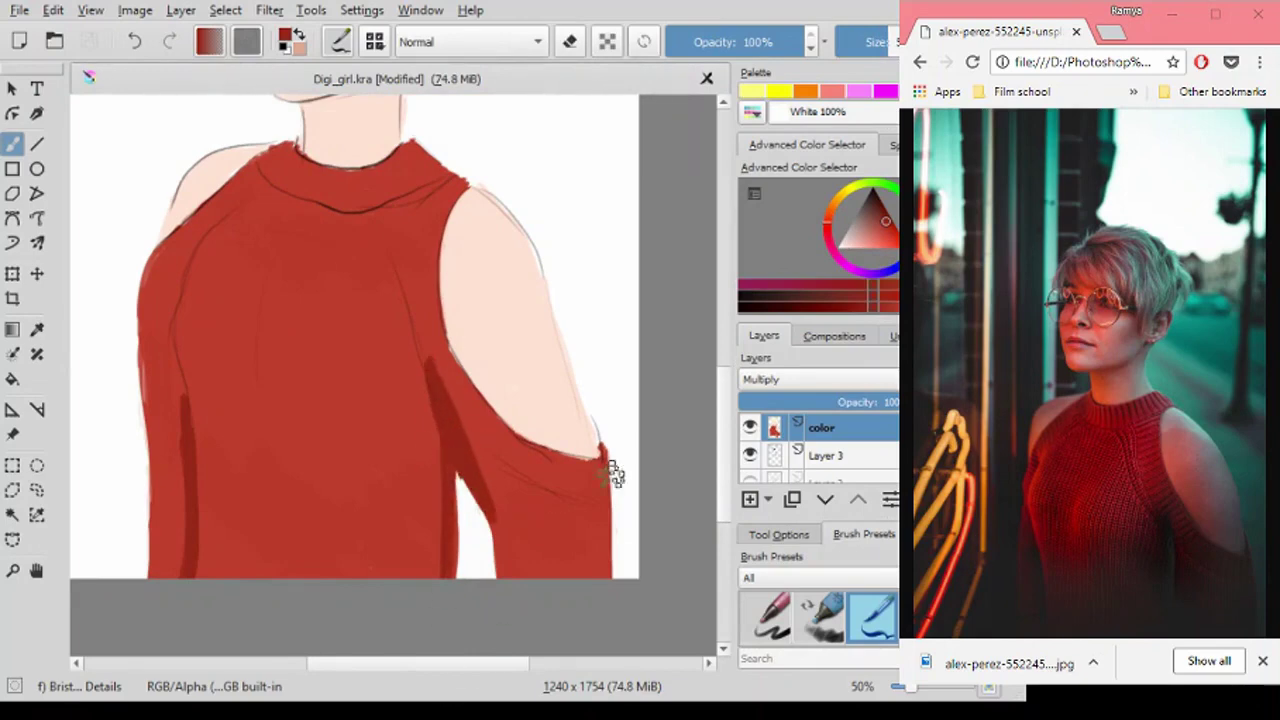
{"action": "left_click_drag", "start_coordinate": [604, 578], "coordinate": [600, 466]}
{"action": "left_click_drag", "start_coordinate": [600, 452], "coordinate": [596, 511]}
{"action": "left_click_drag", "start_coordinate": [474, 428], "coordinate": [592, 458]}
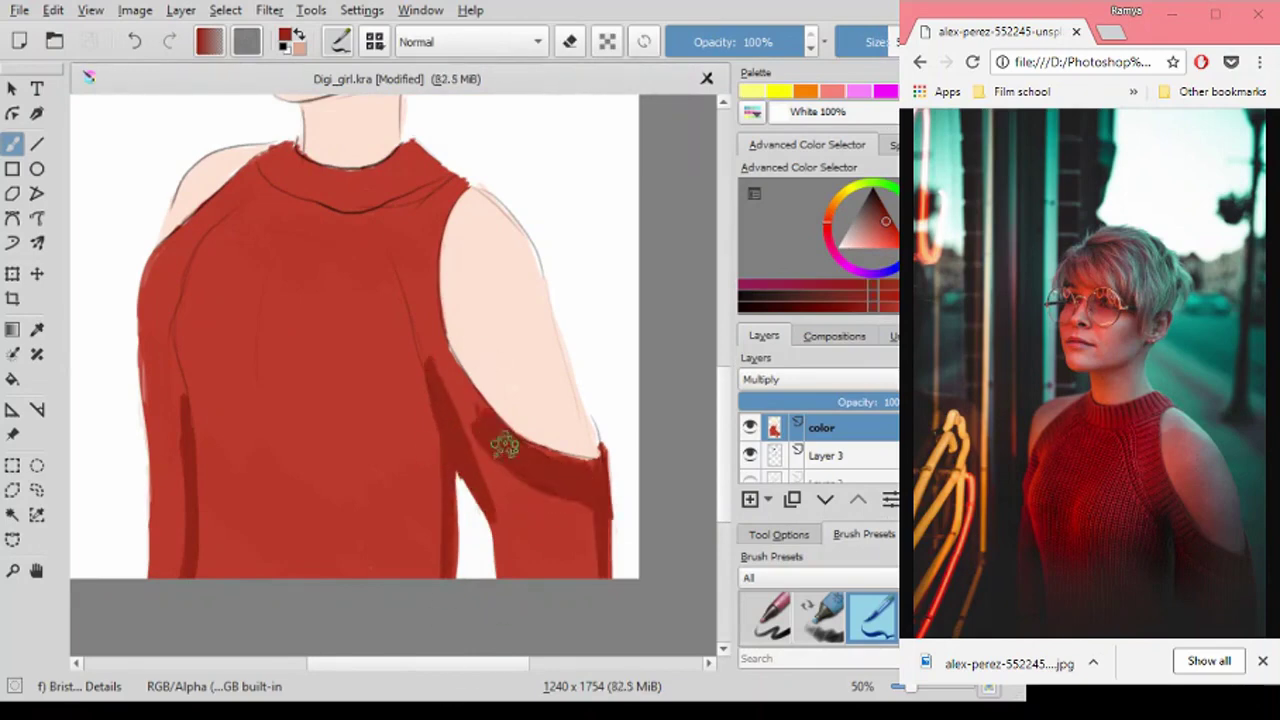
{"action": "scroll", "coordinate": [460, 490], "scroll_direction": "up", "scroll_amount": 5}
{"action": "left_click", "coordinate": [455, 490], "text": "ctrl"}
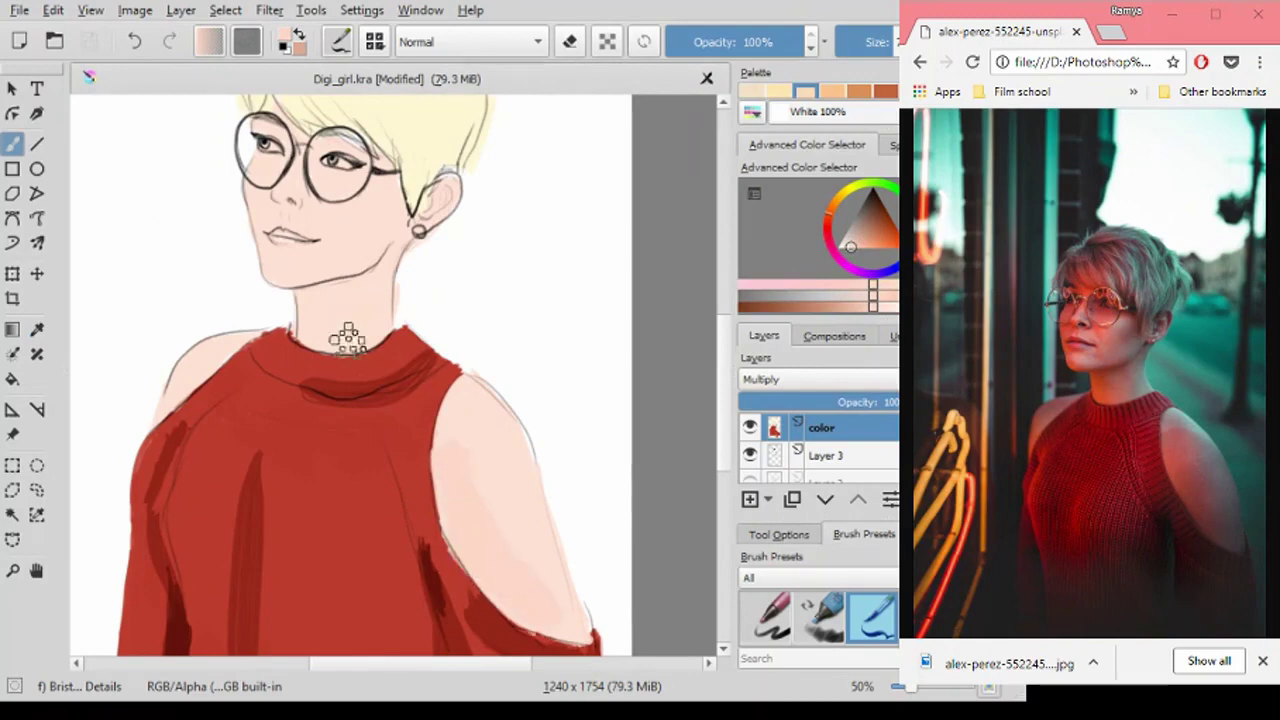
Shade under the chin and jaw, and add pink blush to both cheeks and nose.
{"action": "key", "text": "ctrl+z"}
{"action": "left_click_drag", "start_coordinate": [333, 291], "coordinate": [354, 281]}
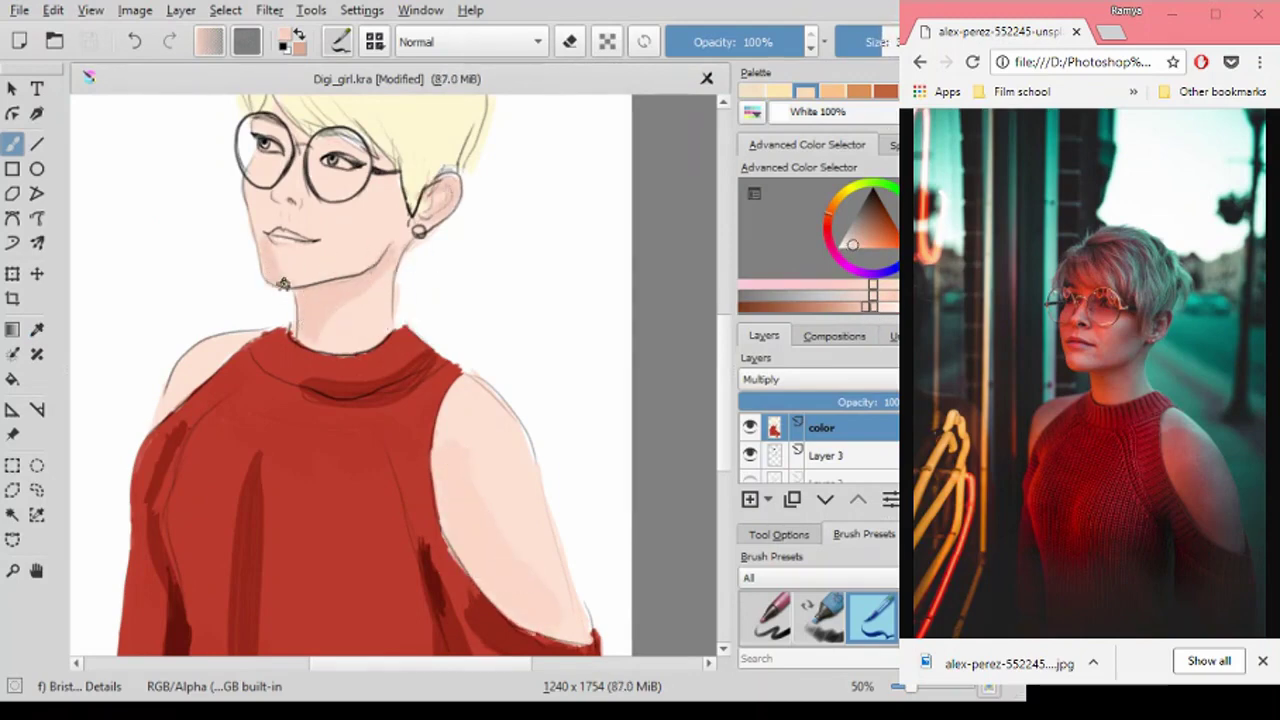
{"action": "left_click_drag", "start_coordinate": [262, 185], "coordinate": [275, 225]}
{"action": "mouse_move", "coordinate": [395, 235]}
{"action": "left_mouse_down"}
{"action": "mouse_move", "coordinate": [355, 190]}
{"action": "mouse_move", "coordinate": [316, 178]}
{"action": "left_mouse_up"}
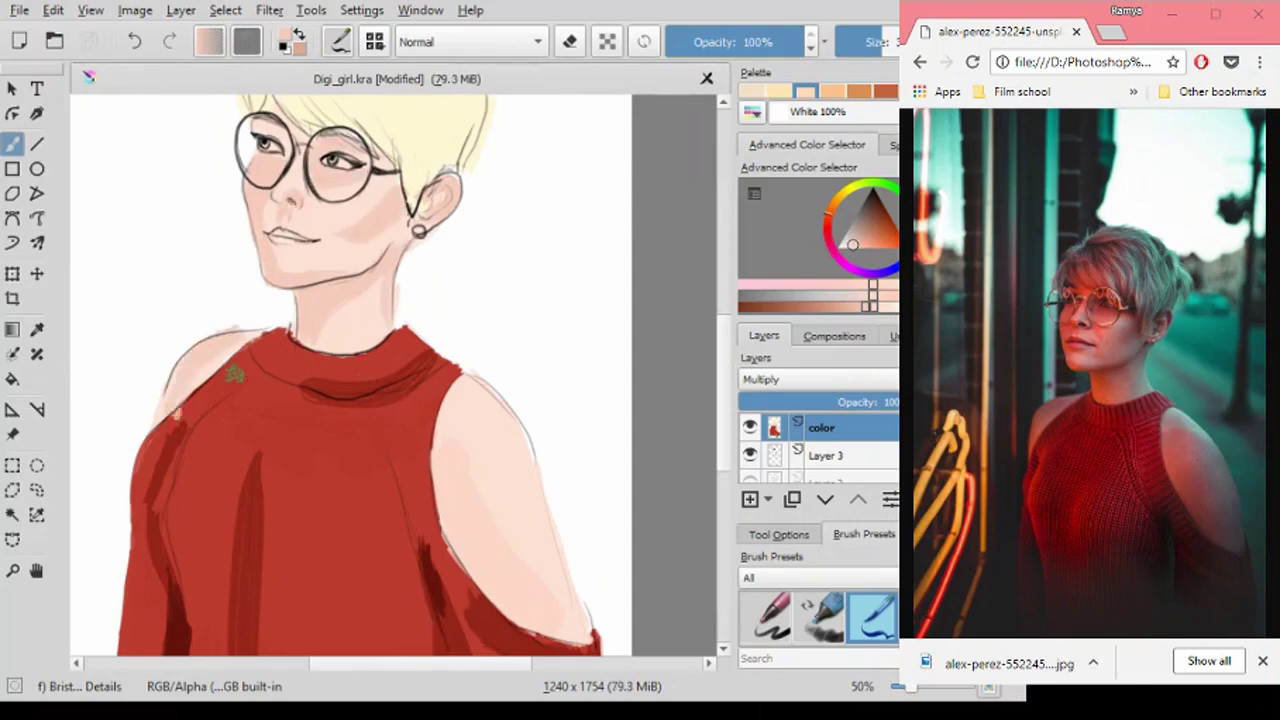
Sample the hair colour and hatch darker tan strands across the blonde hair.
{"action": "scroll", "coordinate": [408, 551], "scroll_direction": "down", "scroll_amount": 1}
{"action": "scroll", "coordinate": [408, 551], "scroll_direction": "up", "scroll_amount": 2}
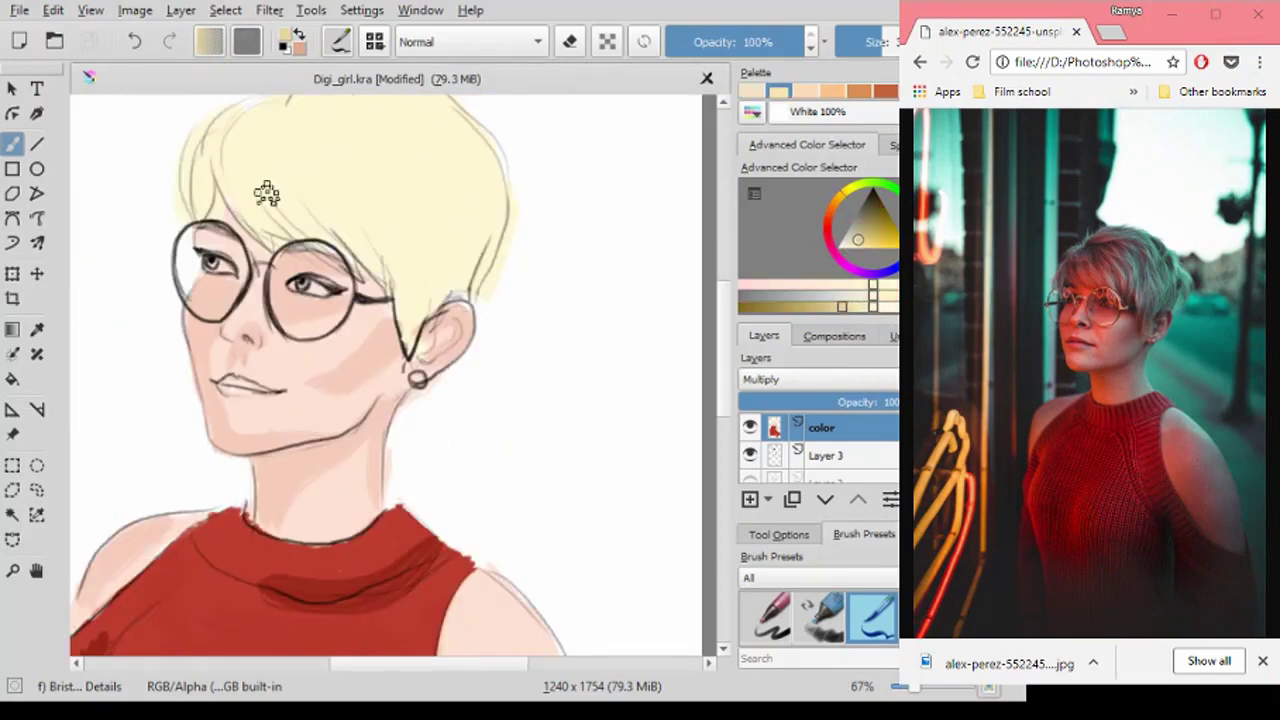
{"action": "left_click", "coordinate": [509, 234], "text": "ctrl"}
{"action": "left_click_drag", "start_coordinate": [224, 137], "coordinate": [395, 290]}
{"action": "left_click_drag", "start_coordinate": [330, 180], "coordinate": [440, 330]}
{"action": "mouse_move", "coordinate": [280, 125]}
{"action": "left_mouse_down"}
{"action": "mouse_move", "coordinate": [412, 262]}
{"action": "mouse_move", "coordinate": [430, 240]}
{"action": "left_mouse_up"}
{"action": "left_click_drag", "start_coordinate": [200, 130], "coordinate": [205, 215]}
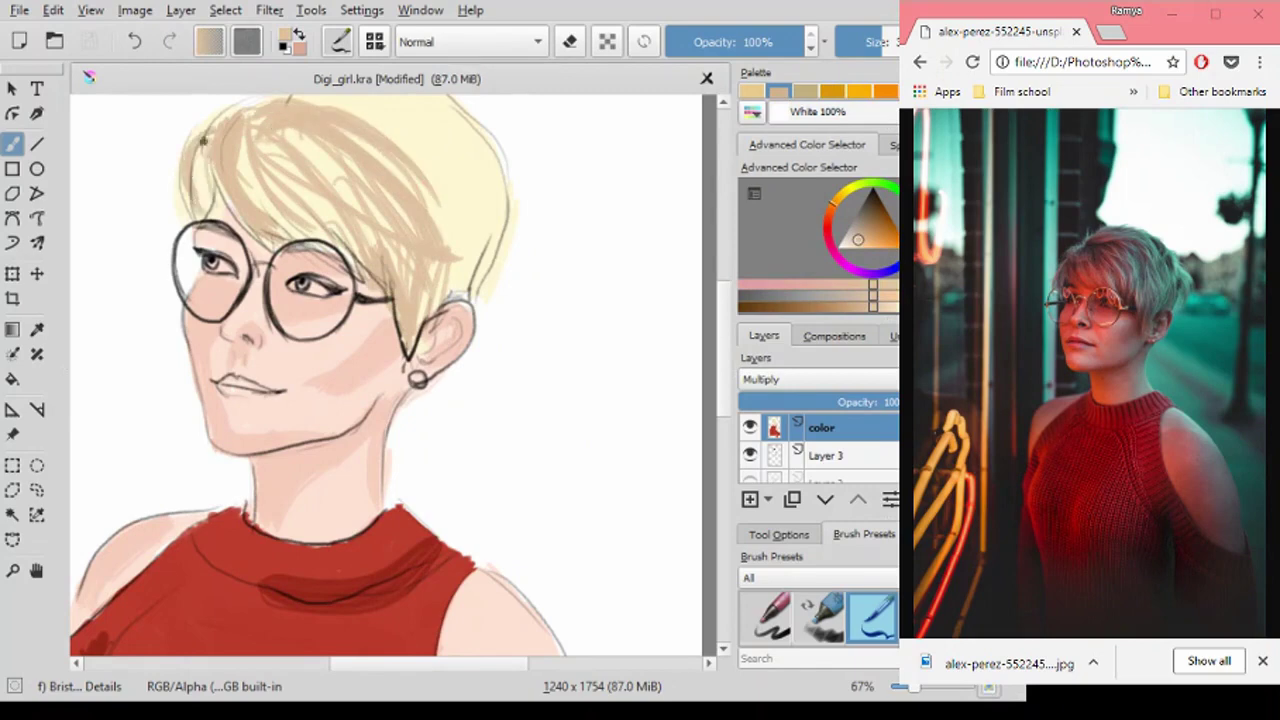
{"action": "left_click_drag", "start_coordinate": [470, 190], "coordinate": [490, 300]}
{"action": "left_click_drag", "start_coordinate": [480, 140], "coordinate": [500, 245]}
{"action": "left_click_drag", "start_coordinate": [440, 145], "coordinate": [470, 255]}
{"action": "scroll", "coordinate": [408, 258], "scroll_direction": "up", "scroll_amount": 1}
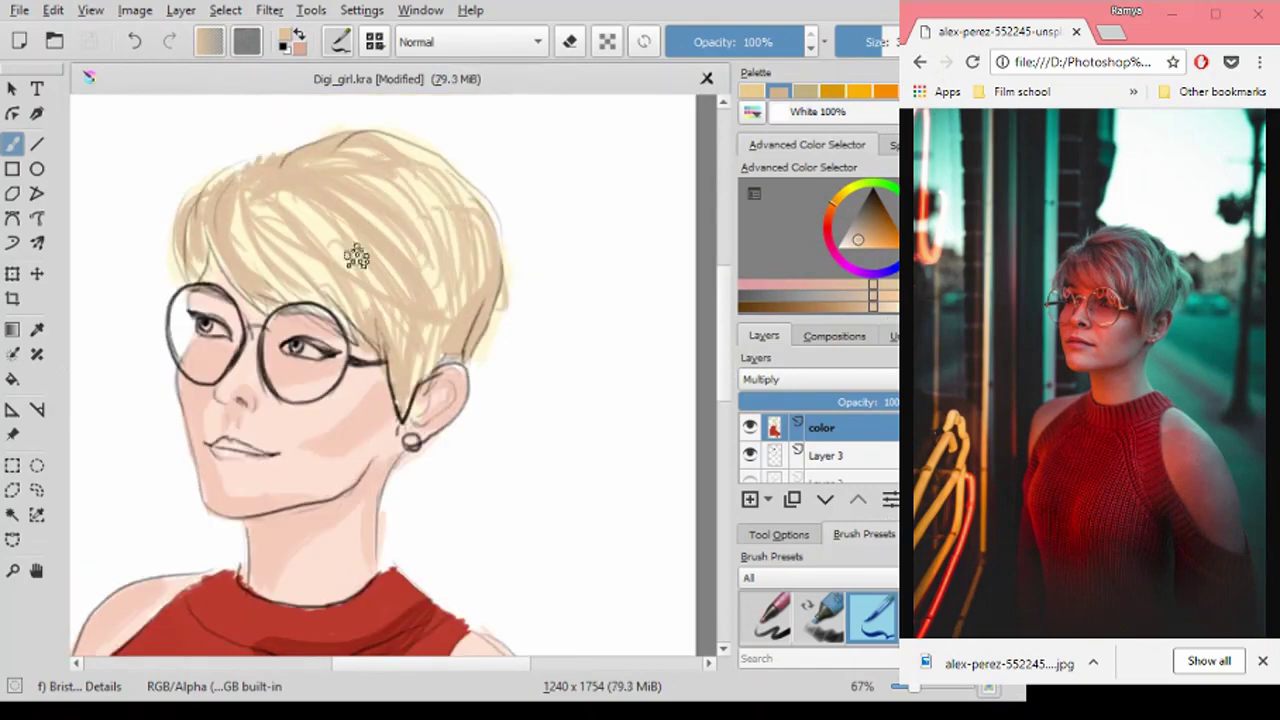
On the line art layer, darken the eyelids and lashes on both eyes.
{"action": "key", "text": "1"}
{"action": "key", "text": "d"}
{"action": "key", "text": "e"}
{"action": "key", "text": "Page_Down"}
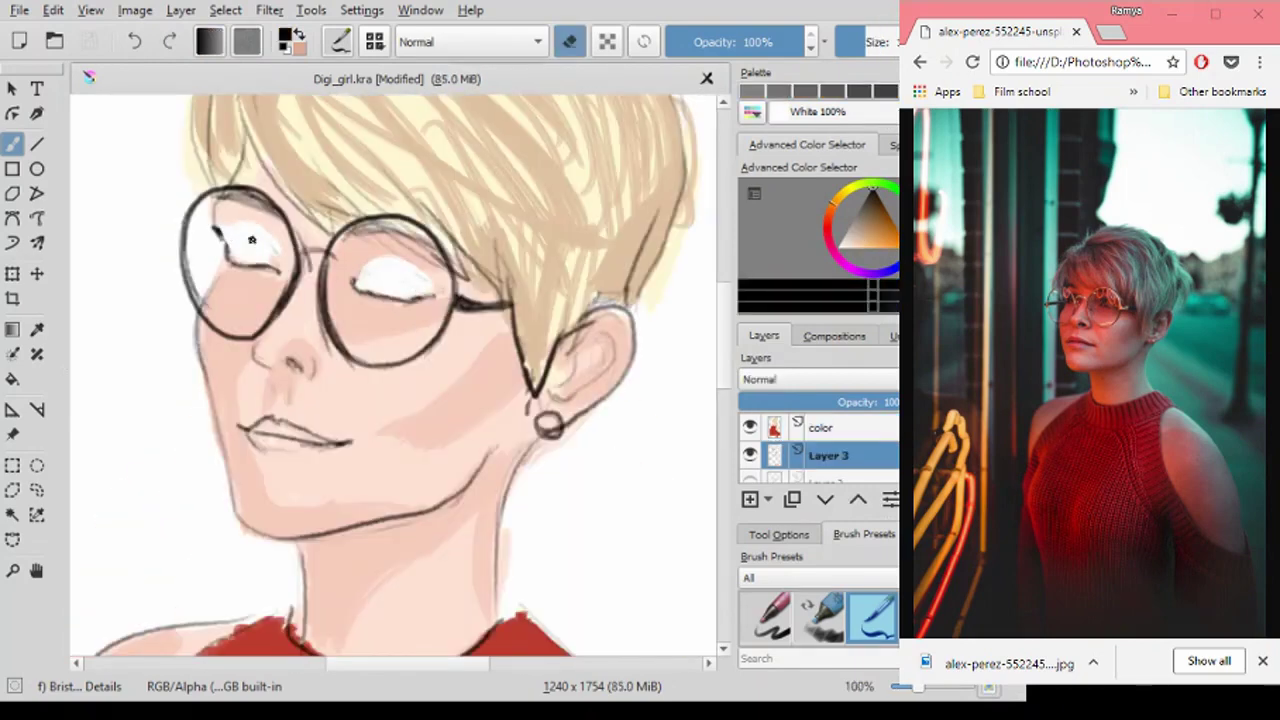
{"action": "key", "text": "e"}
{"action": "mouse_move", "coordinate": [225, 235]}
{"action": "left_mouse_down"}
{"action": "mouse_move", "coordinate": [298, 265]}
{"action": "mouse_move", "coordinate": [430, 280]}
{"action": "mouse_move", "coordinate": [284, 240]}
{"action": "left_mouse_up"}
{"action": "left_click_drag", "start_coordinate": [355, 266], "coordinate": [432, 283]}
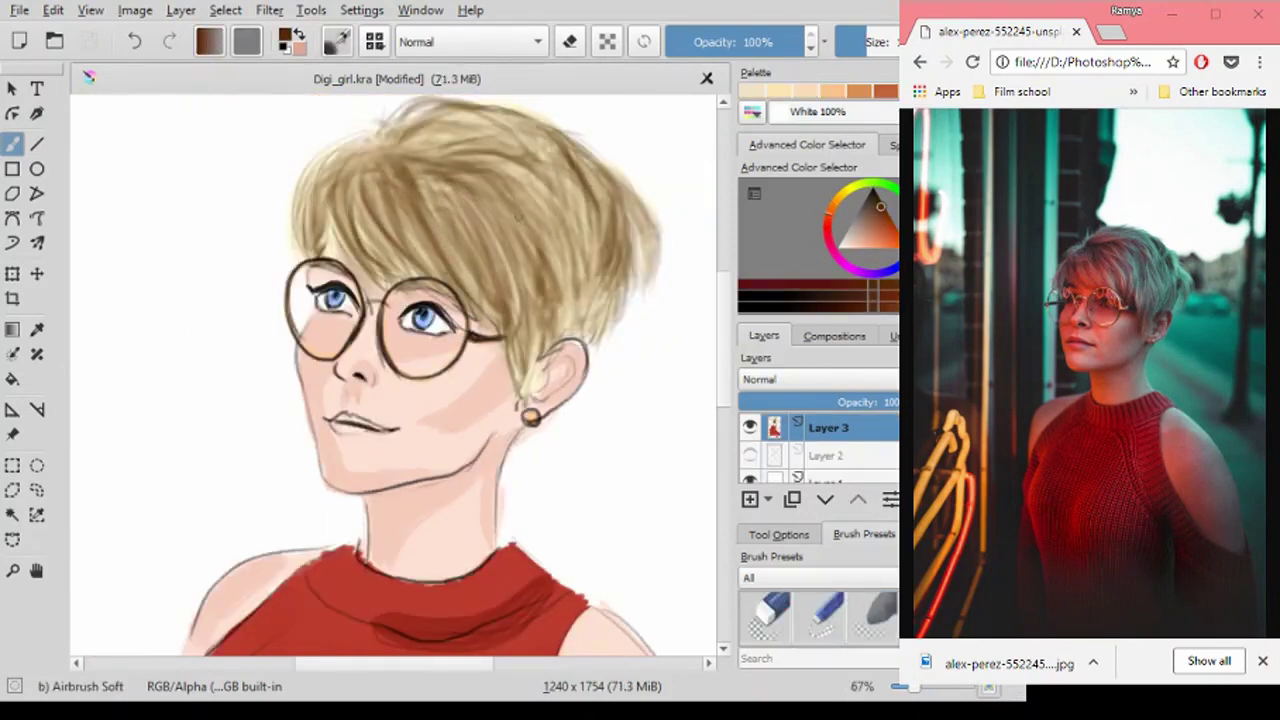
Choose a light skin tone from the quick palette and set brush opacity to 70%.
{"action": "right_click", "coordinate": [498, 322]}
{"action": "left_click", "coordinate": [560, 362]}
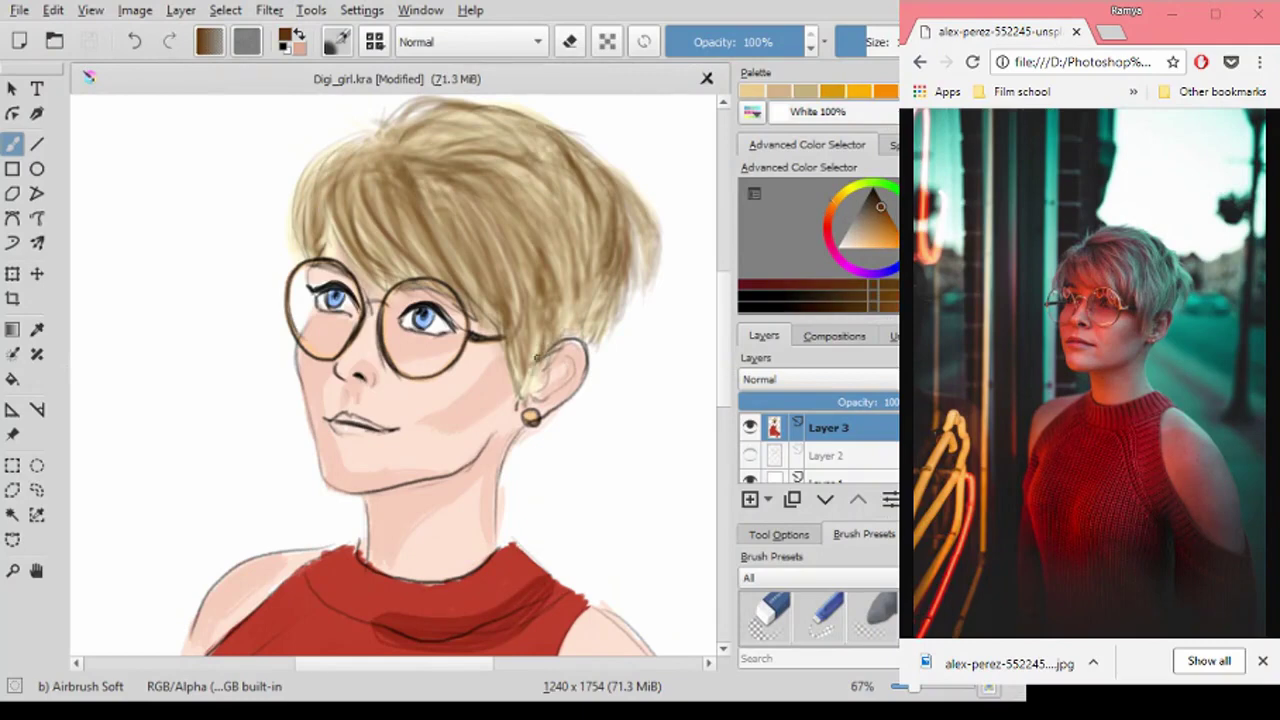
{"action": "left_click", "coordinate": [573, 344], "text": "ctrl"}
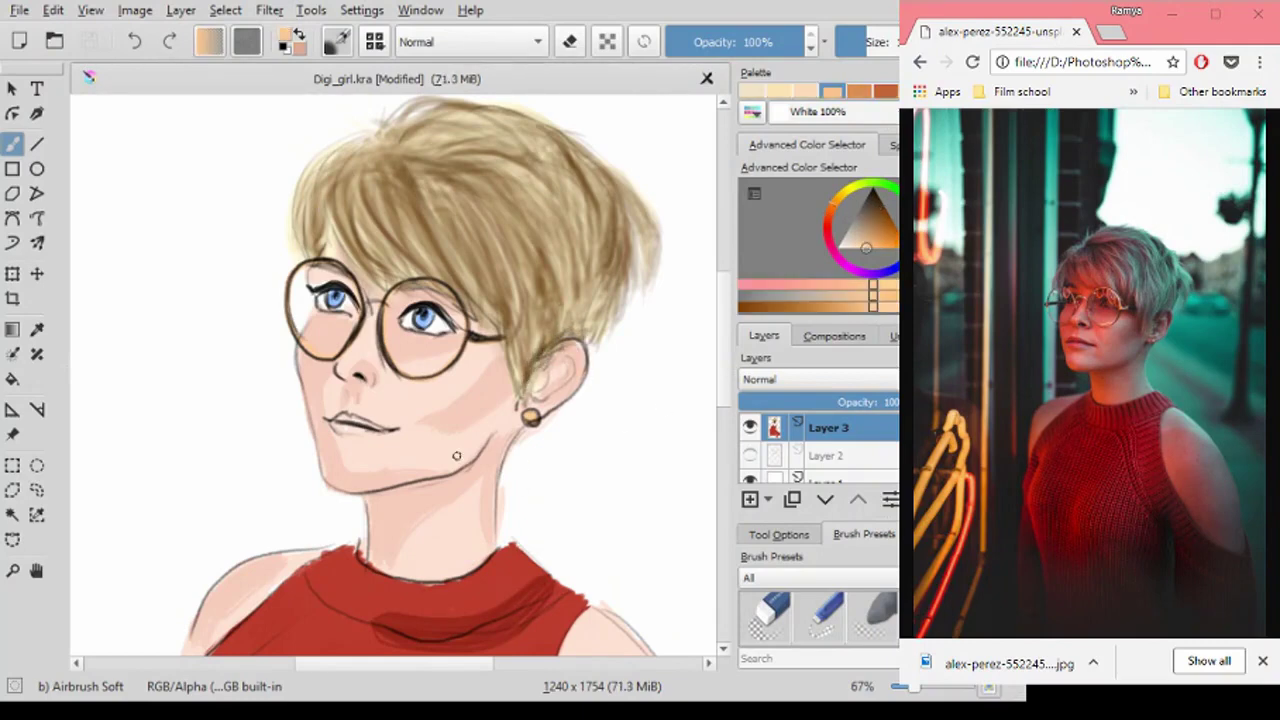
{"action": "left_click", "coordinate": [474, 455], "text": "ctrl"}
{"action": "left_click", "coordinate": [462, 470], "text": "ctrl"}
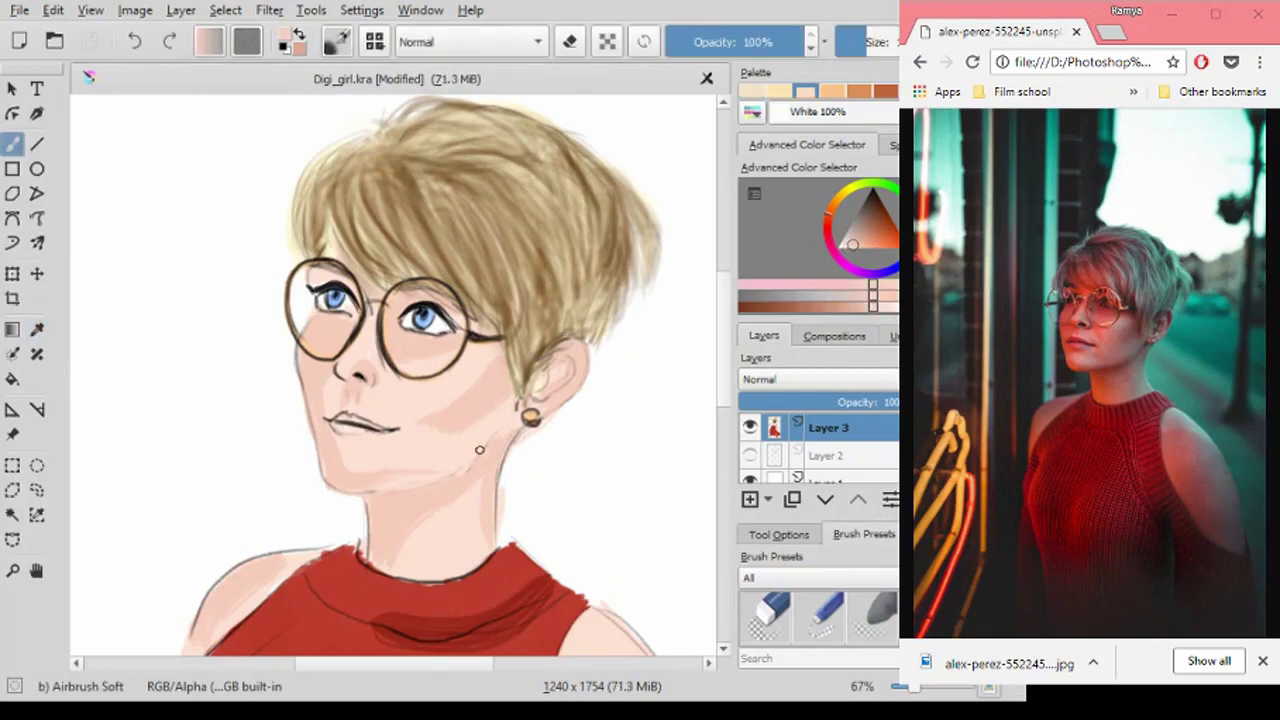
{"action": "key", "text": "i"}
{"action": "key", "text": "i"}
{"action": "key", "text": "i"}
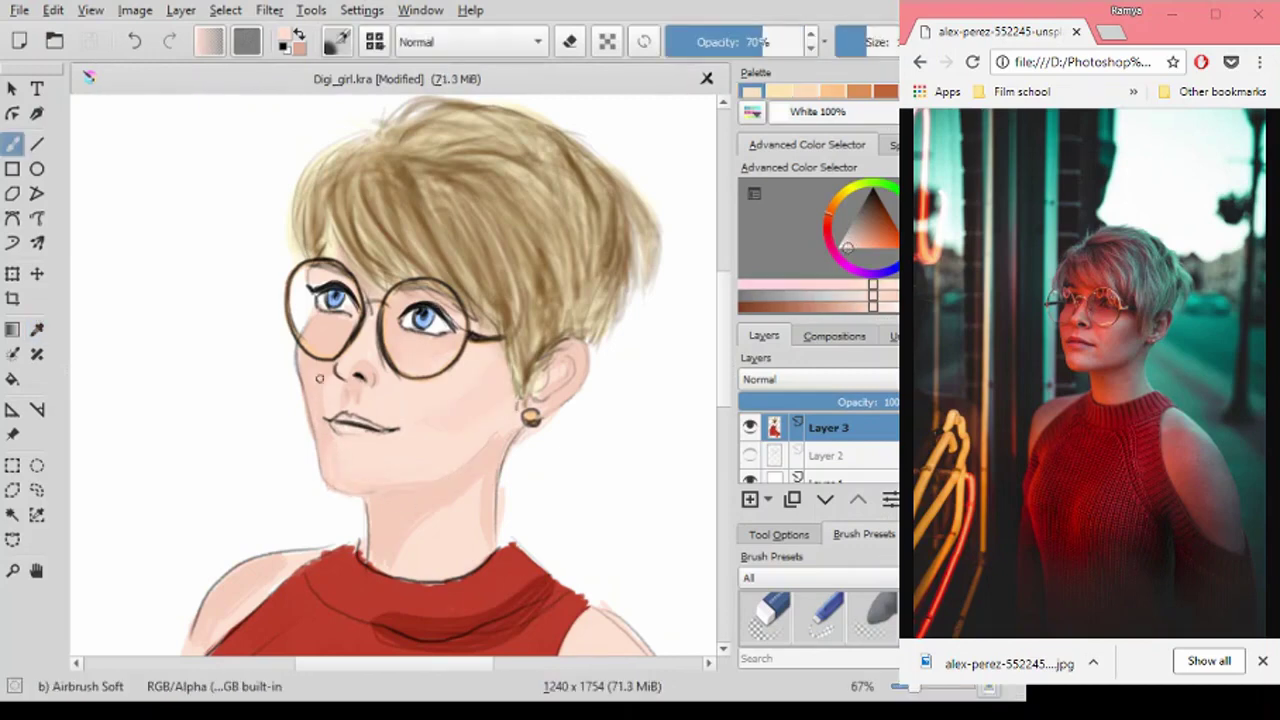
{"action": "scroll", "coordinate": [394, 390], "scroll_direction": "up", "scroll_amount": 2}
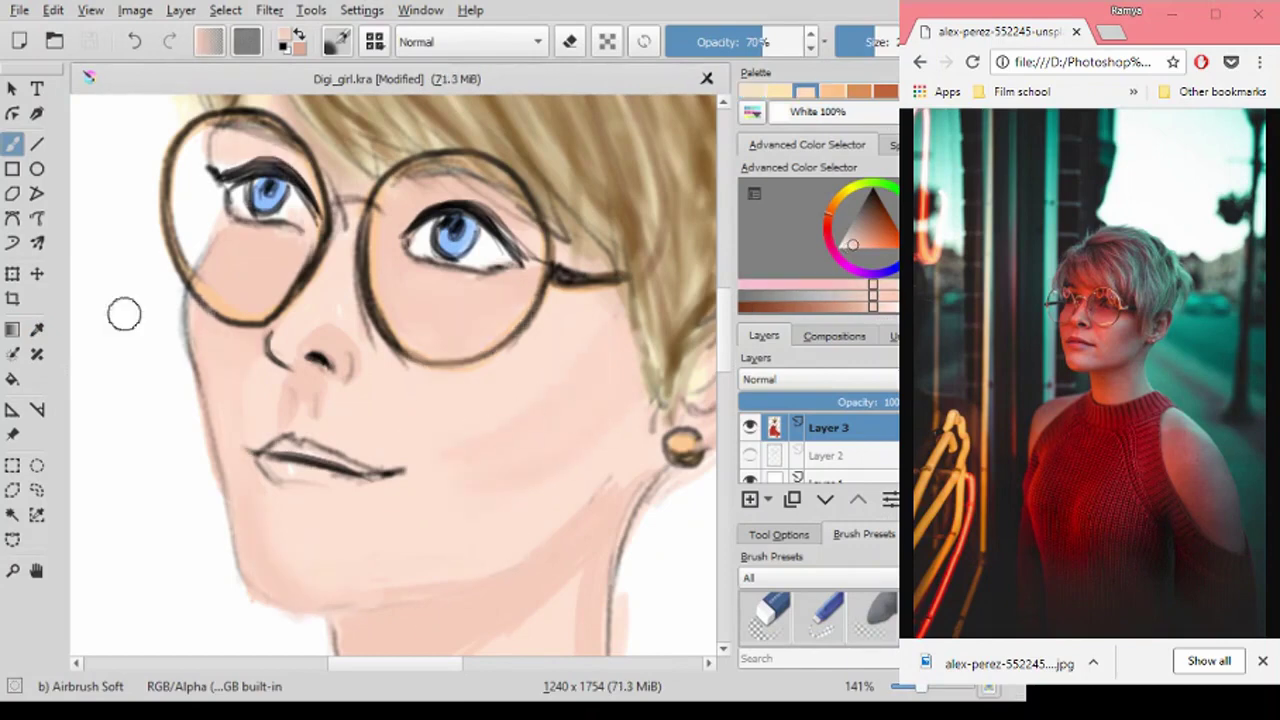
{"action": "scroll", "coordinate": [473, 490], "scroll_direction": "down", "scroll_amount": 2}
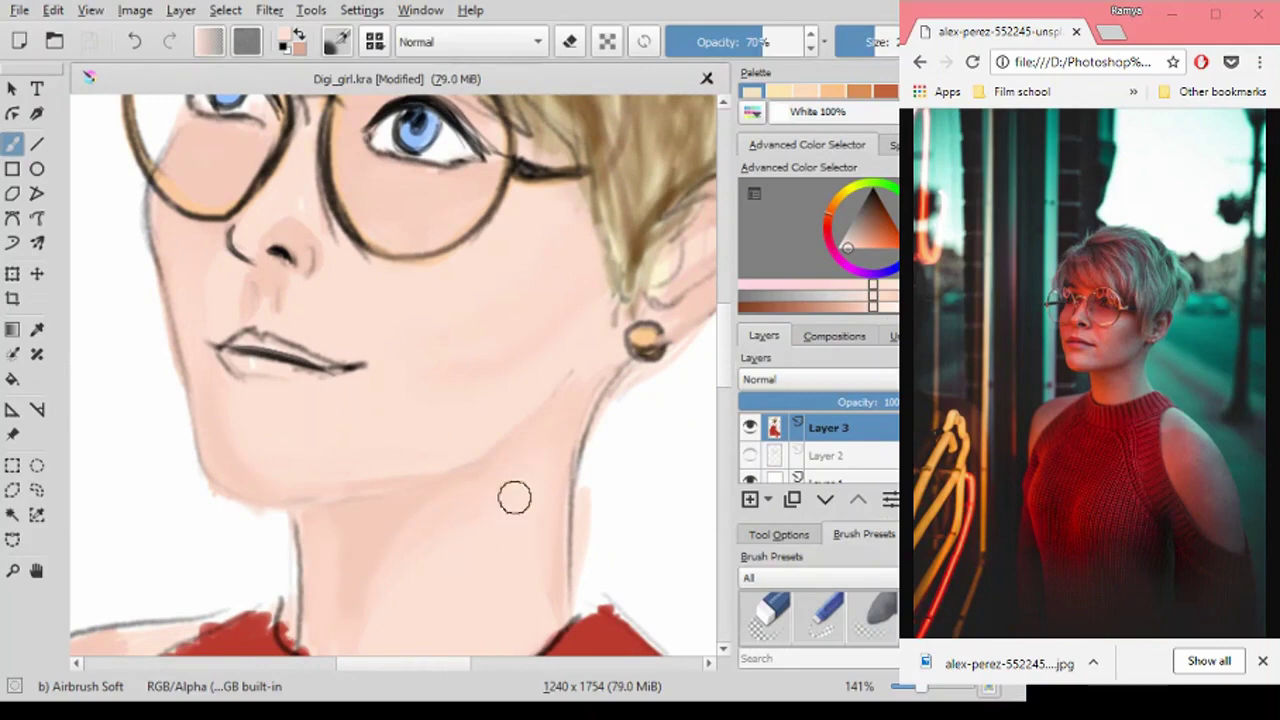
Blend the neck skin with a sampled tone and shade the lower lip pink.
{"action": "key", "text": "e"}
{"action": "key", "text": "e"}
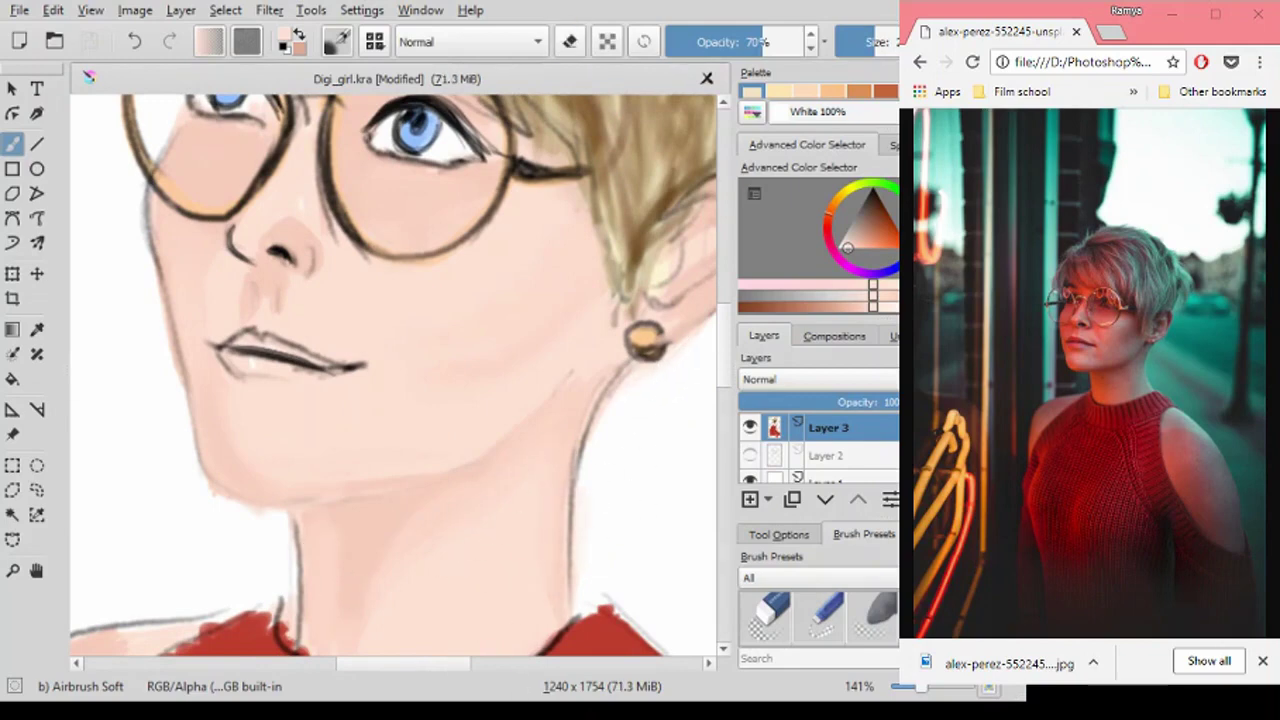
{"action": "left_click", "coordinate": [476, 474], "text": "ctrl"}
{"action": "left_click_drag", "start_coordinate": [366, 524], "coordinate": [548, 392]}
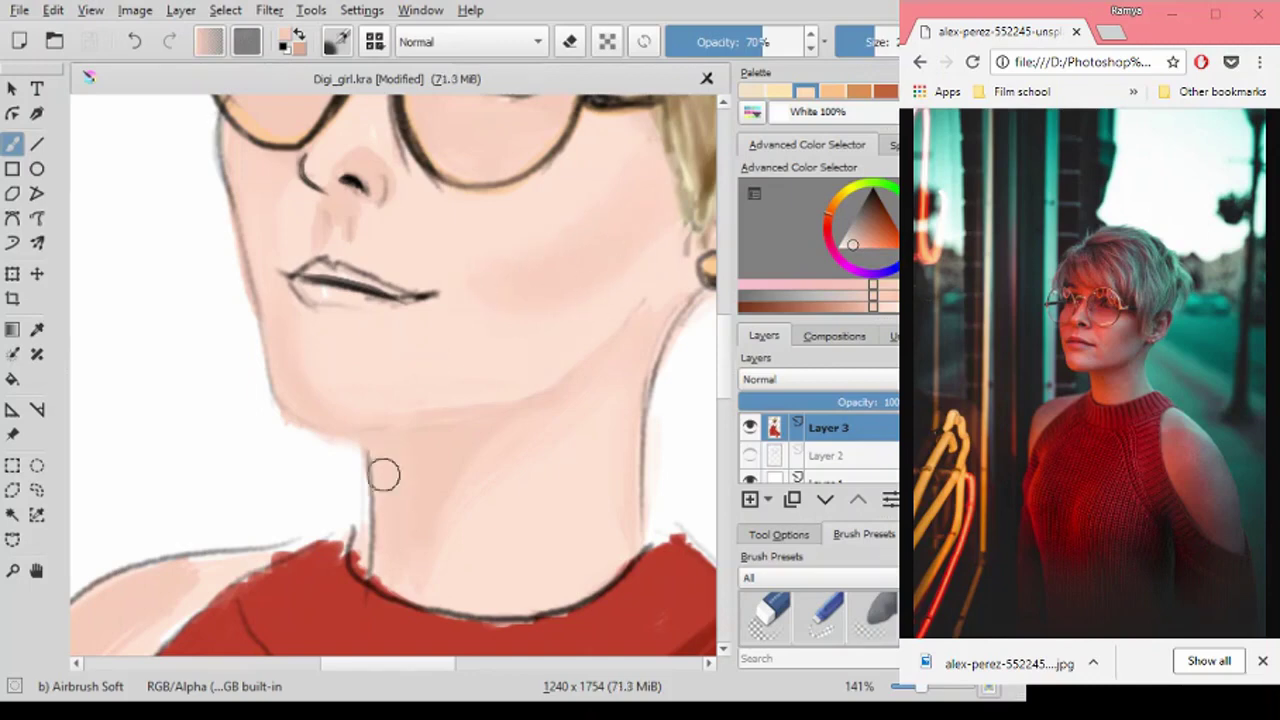
{"action": "mouse_move", "coordinate": [490, 476]}
{"action": "left_mouse_down"}
{"action": "mouse_move", "coordinate": [337, 486]}
{"action": "mouse_move", "coordinate": [243, 449]}
{"action": "mouse_move", "coordinate": [417, 474]}
{"action": "mouse_move", "coordinate": [306, 434]}
{"action": "left_mouse_up"}
{"action": "left_click", "coordinate": [418, 458], "text": "ctrl"}
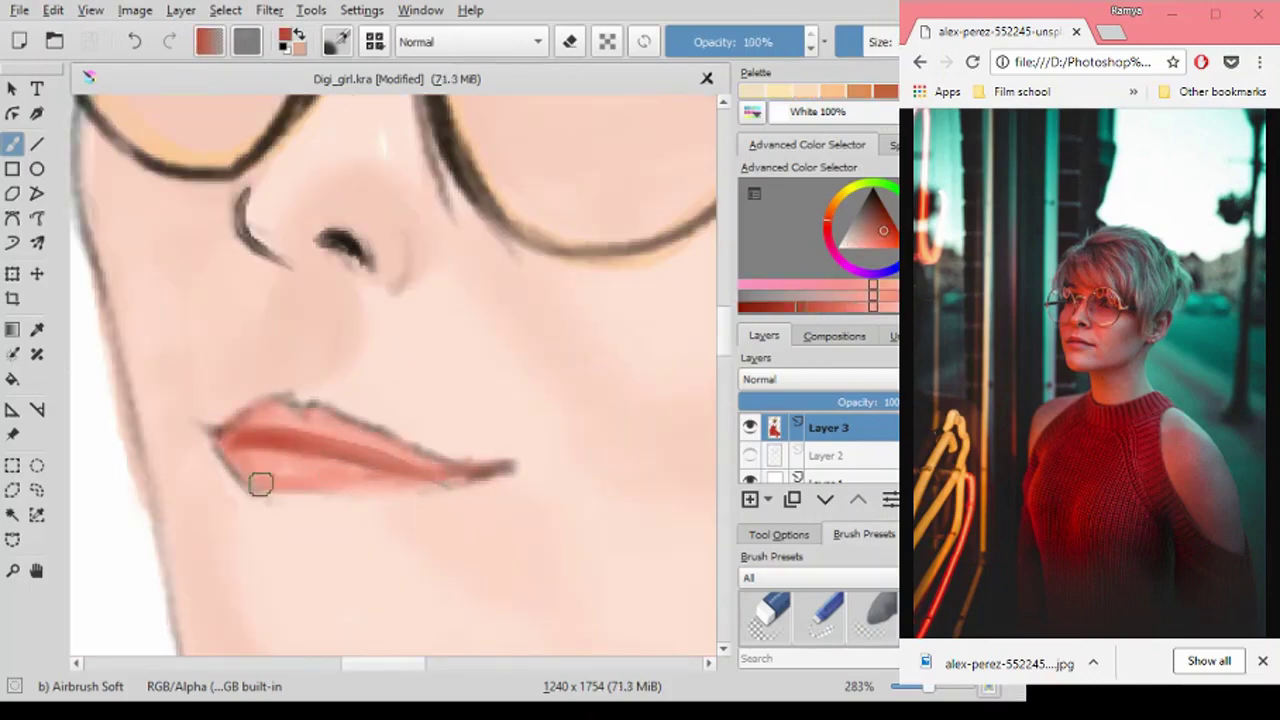
Deepen the red shading on the upper and lower lips.
{"action": "left_click_drag", "start_coordinate": [252, 488], "coordinate": [330, 496]}
{"action": "left_click_drag", "start_coordinate": [314, 420], "coordinate": [400, 452]}
{"action": "left_click", "coordinate": [323, 434], "text": "ctrl"}
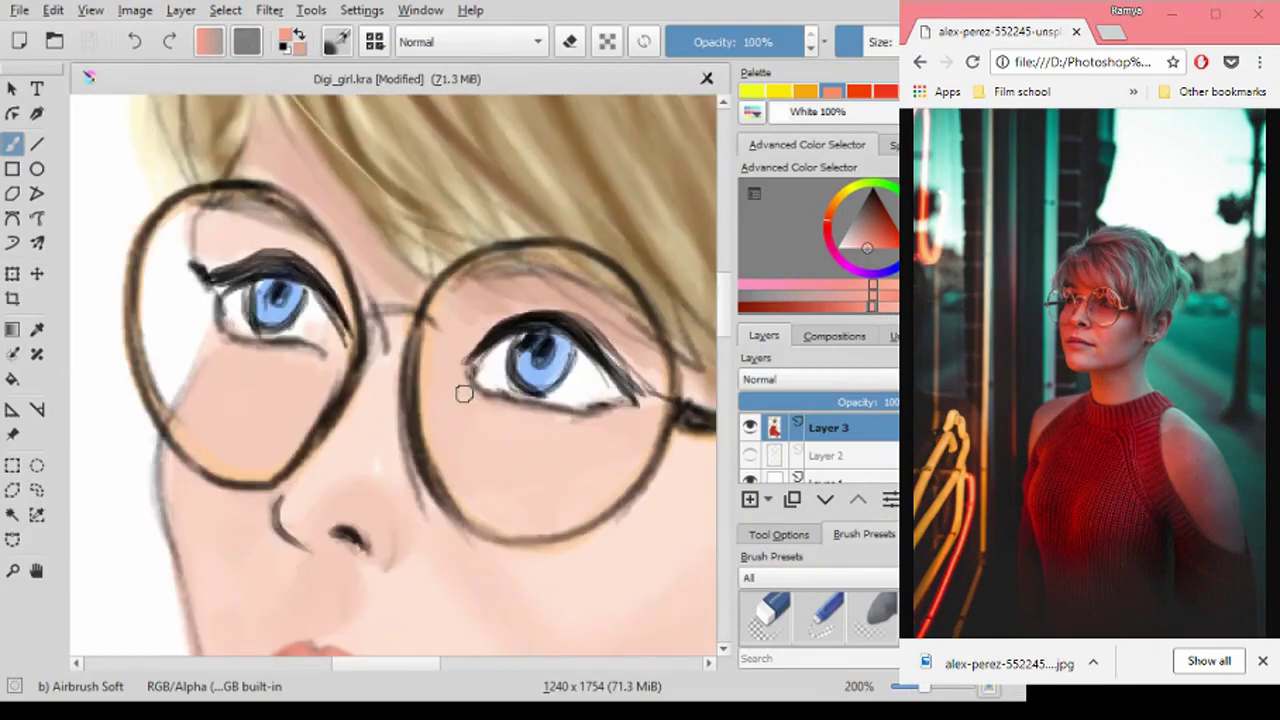
Choose an orange-brown colour in the Advanced Color Selector for the eyes.
{"action": "left_click", "coordinate": [840, 210]}
{"action": "left_click", "coordinate": [840, 210]}
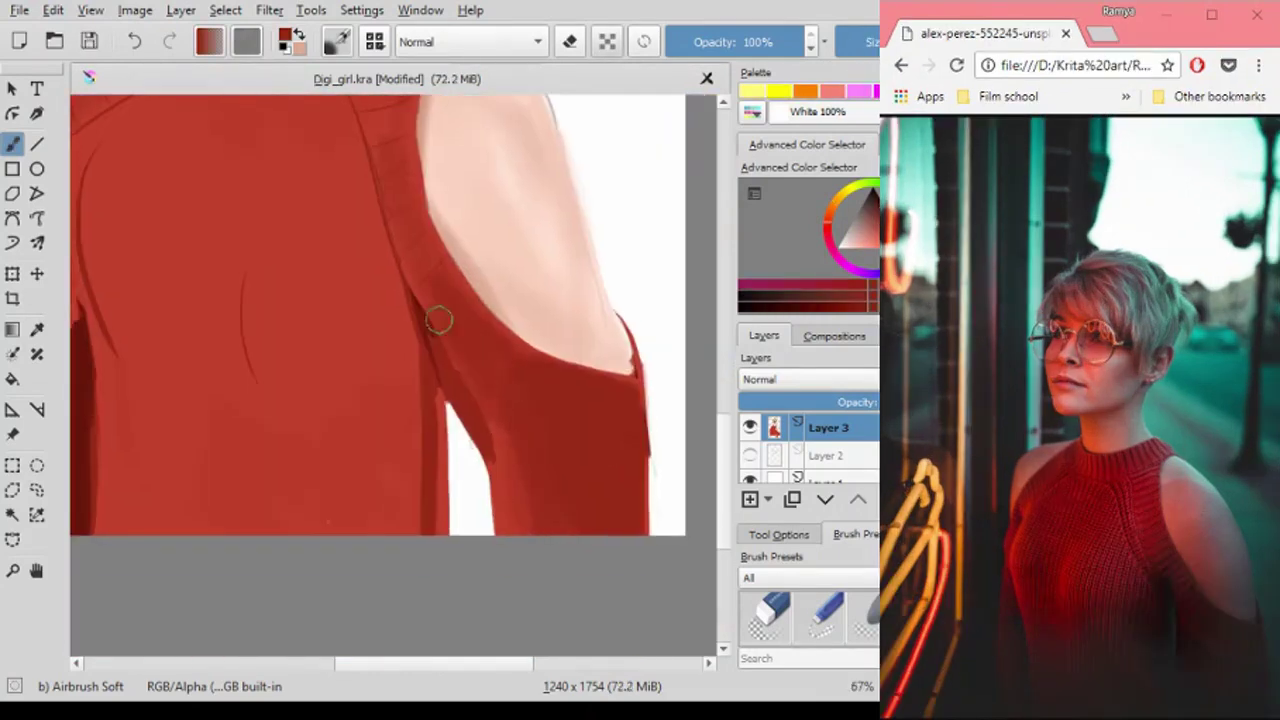
{"action": "scroll", "coordinate": [437, 317], "scroll_direction": "up", "scroll_amount": 5}
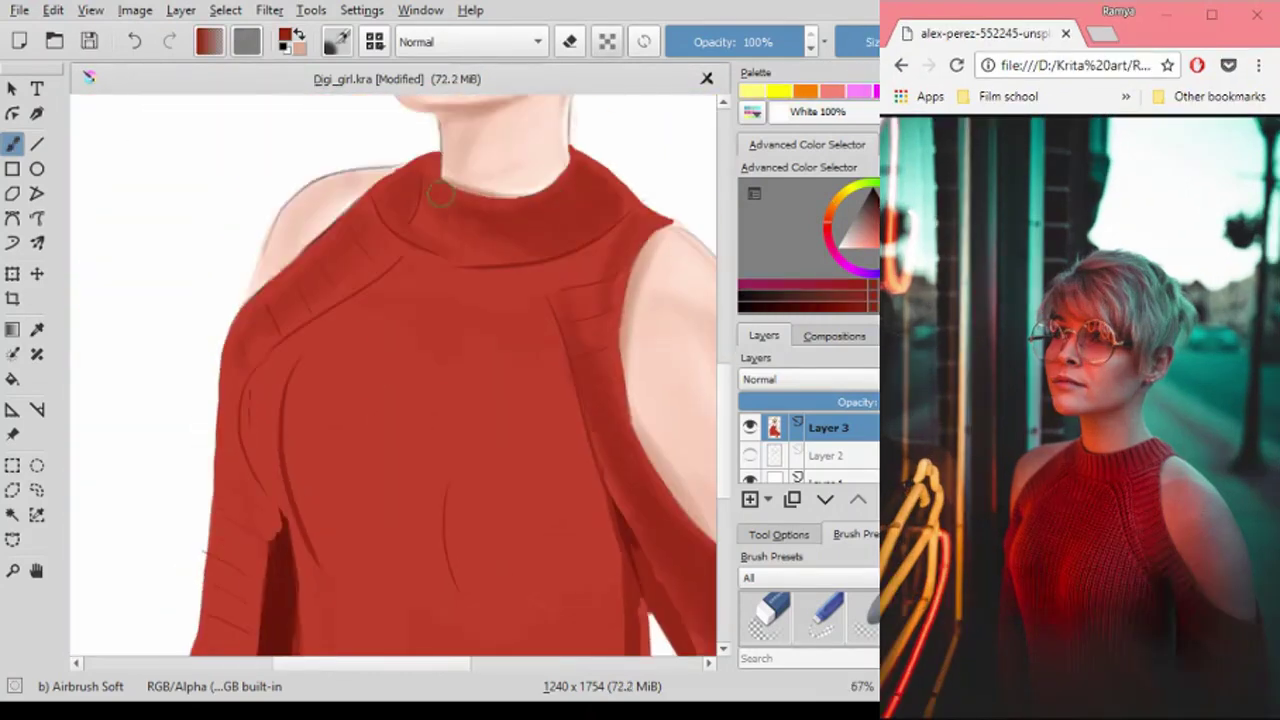
Paint darker shading on the red sweater folds, undoing an unwanted vertical stroke.
{"action": "left_click_drag", "start_coordinate": [255, 345], "coordinate": [242, 468]}
{"action": "mouse_move", "coordinate": [320, 510]}
{"action": "left_mouse_down"}
{"action": "mouse_move", "coordinate": [346, 340]}
{"action": "mouse_move", "coordinate": [354, 437]}
{"action": "mouse_move", "coordinate": [420, 600]}
{"action": "left_mouse_up"}
{"action": "key", "text": "minus"}
{"action": "key", "text": "minus"}
{"action": "key", "text": "ctrl+z"}
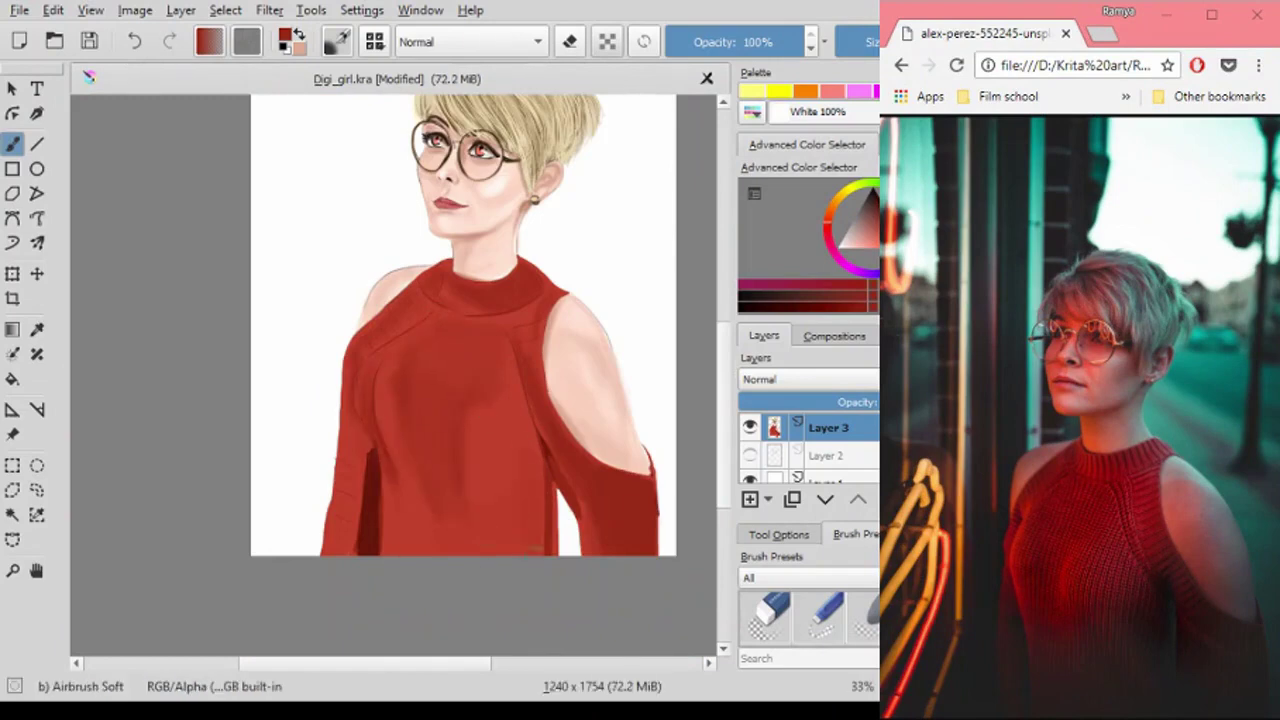
{"action": "left_click_drag", "start_coordinate": [394, 556], "coordinate": [371, 509]}
{"action": "key", "text": "plus"}
{"action": "key", "text": "plus"}
{"action": "key", "text": "plus"}
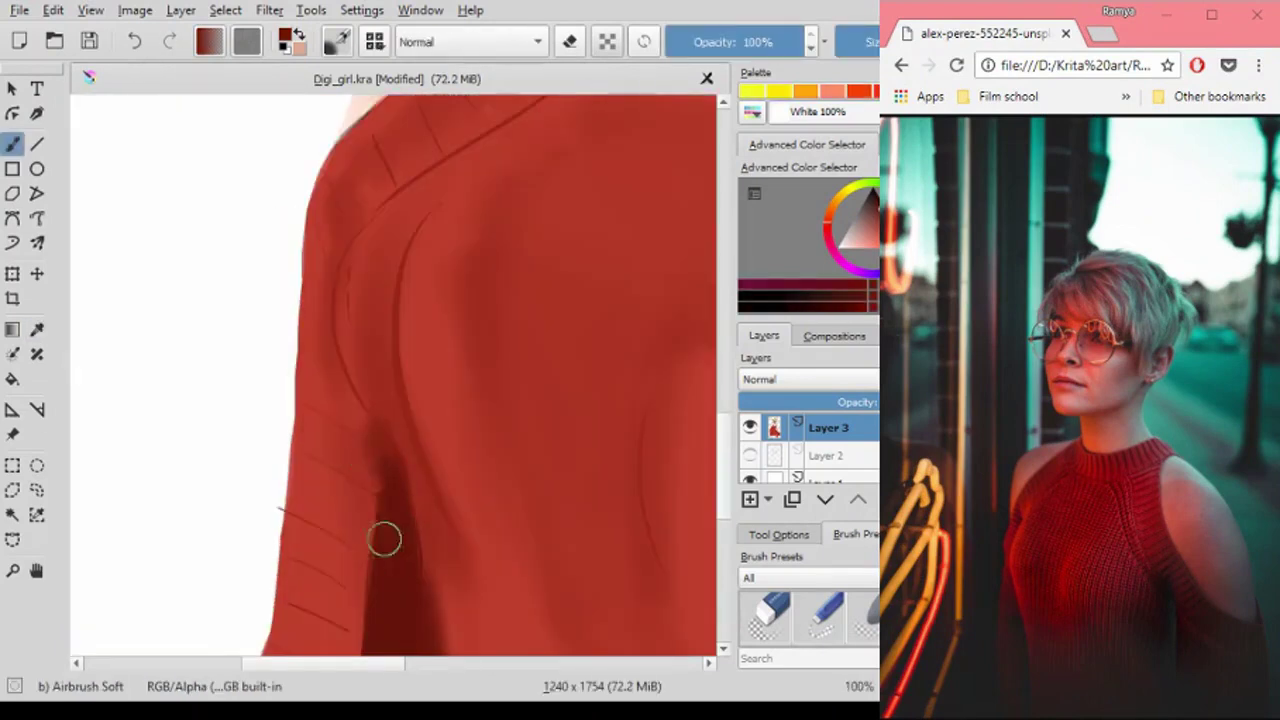
{"action": "key", "text": "minus"}
{"action": "key", "text": "minus"}
{"action": "key", "text": "plus"}
Undo the dark left-edge stroke, check the neckline at several zooms, and sample sweater reds.
{"action": "key", "text": "ctrl+z"}
{"action": "key", "text": "minus"}
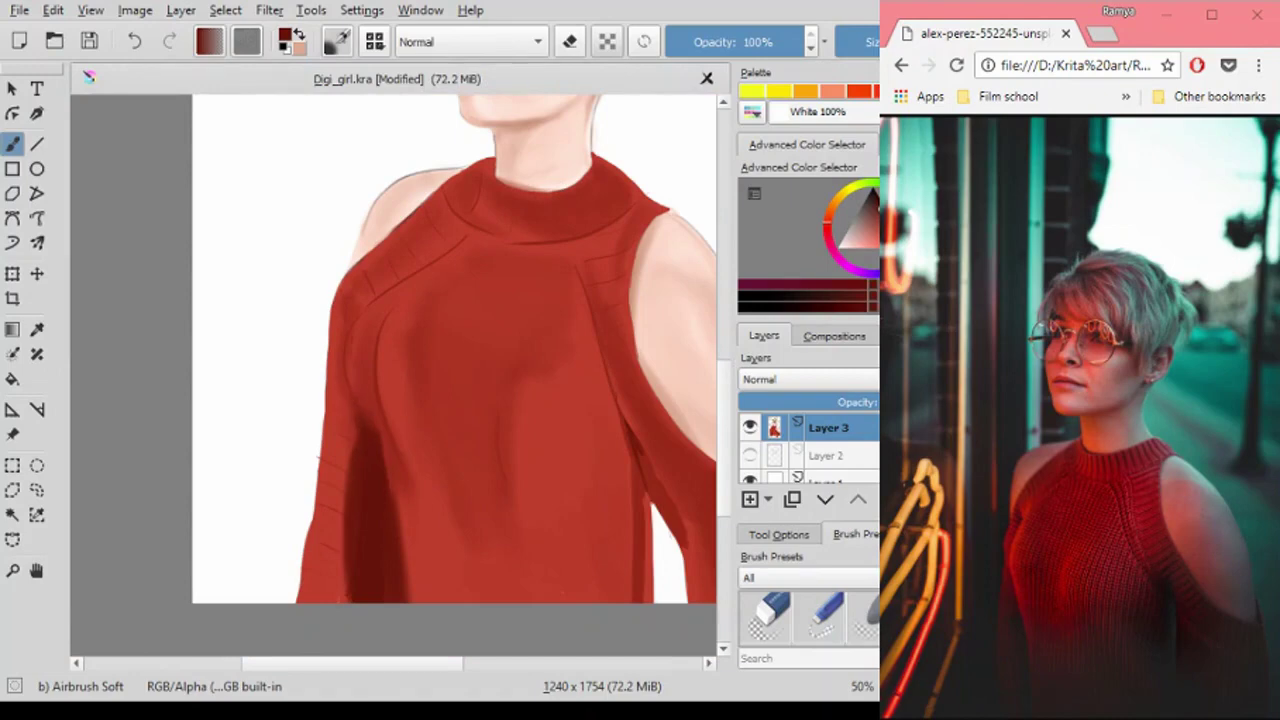
{"action": "key", "text": "plus"}
{"action": "key", "text": "plus"}
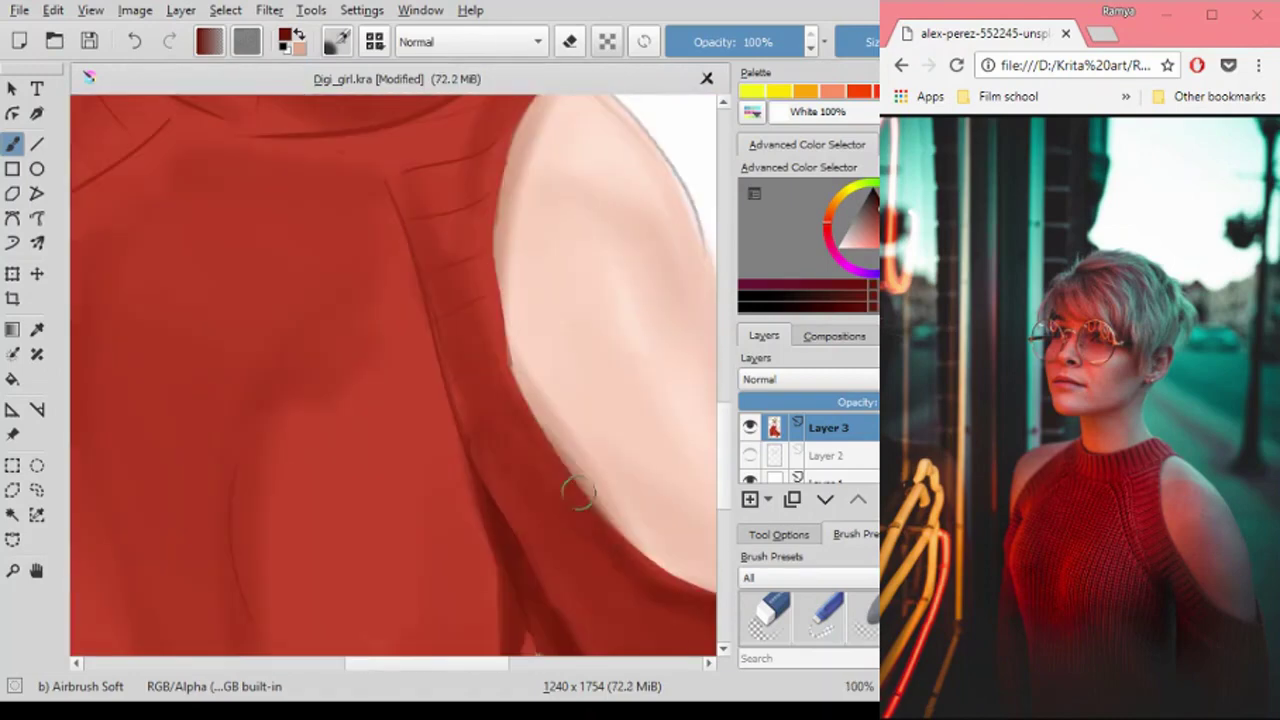
{"action": "key", "text": "minus"}
{"action": "key", "text": "minus"}
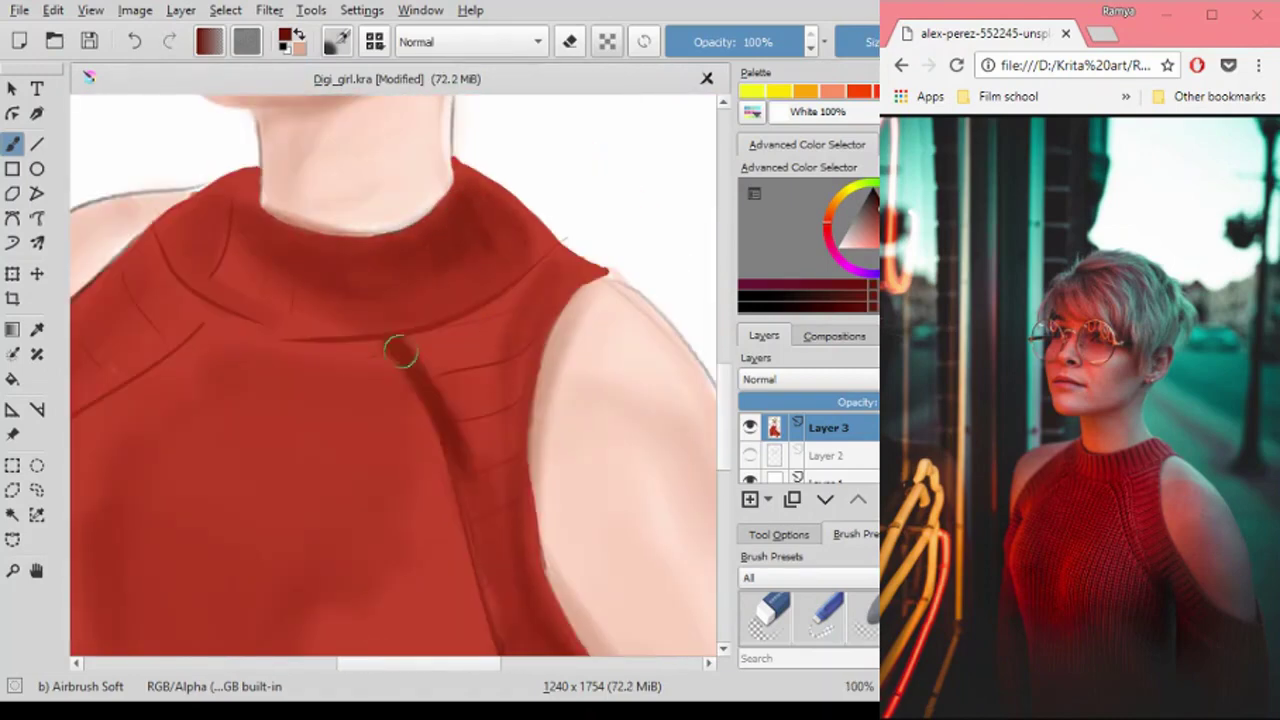
{"action": "key", "text": "plus"}
{"action": "key", "text": "plus"}
{"action": "key", "text": "plus"}
{"action": "key", "text": "minus"}
{"action": "key", "text": "minus"}
{"action": "key", "text": "minus"}
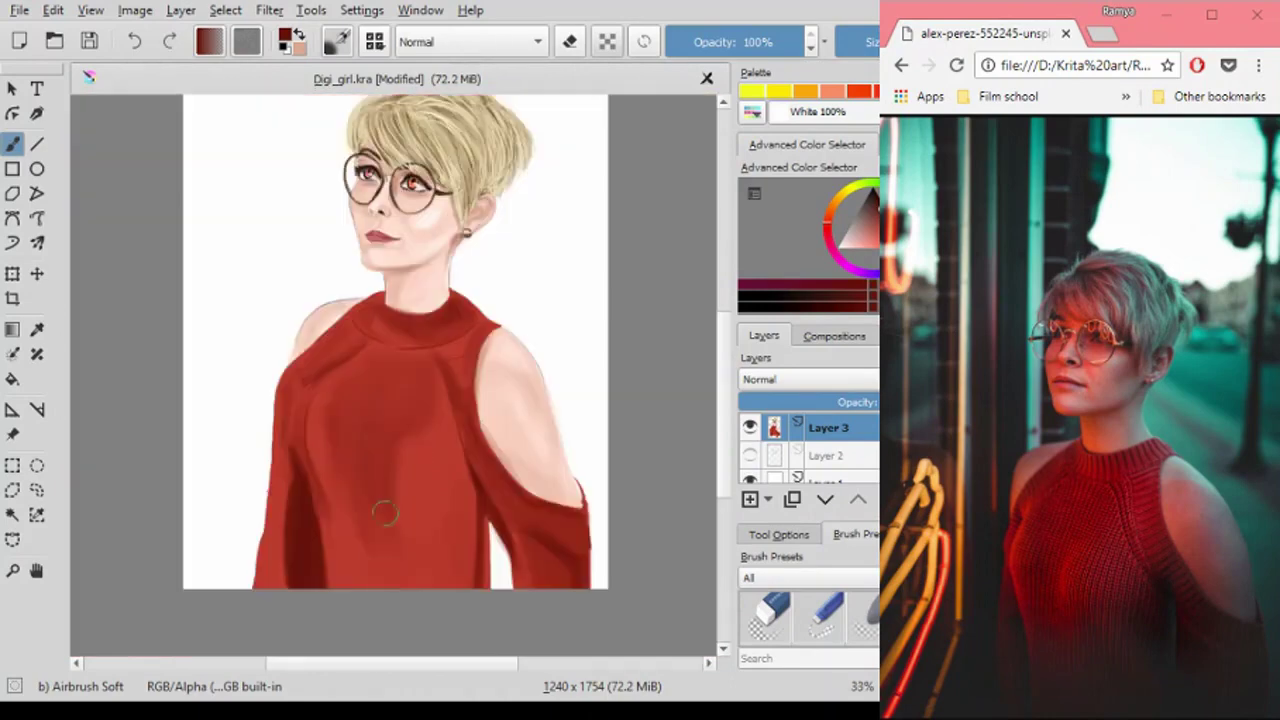
{"action": "left_click", "coordinate": [508, 432], "text": "ctrl"}
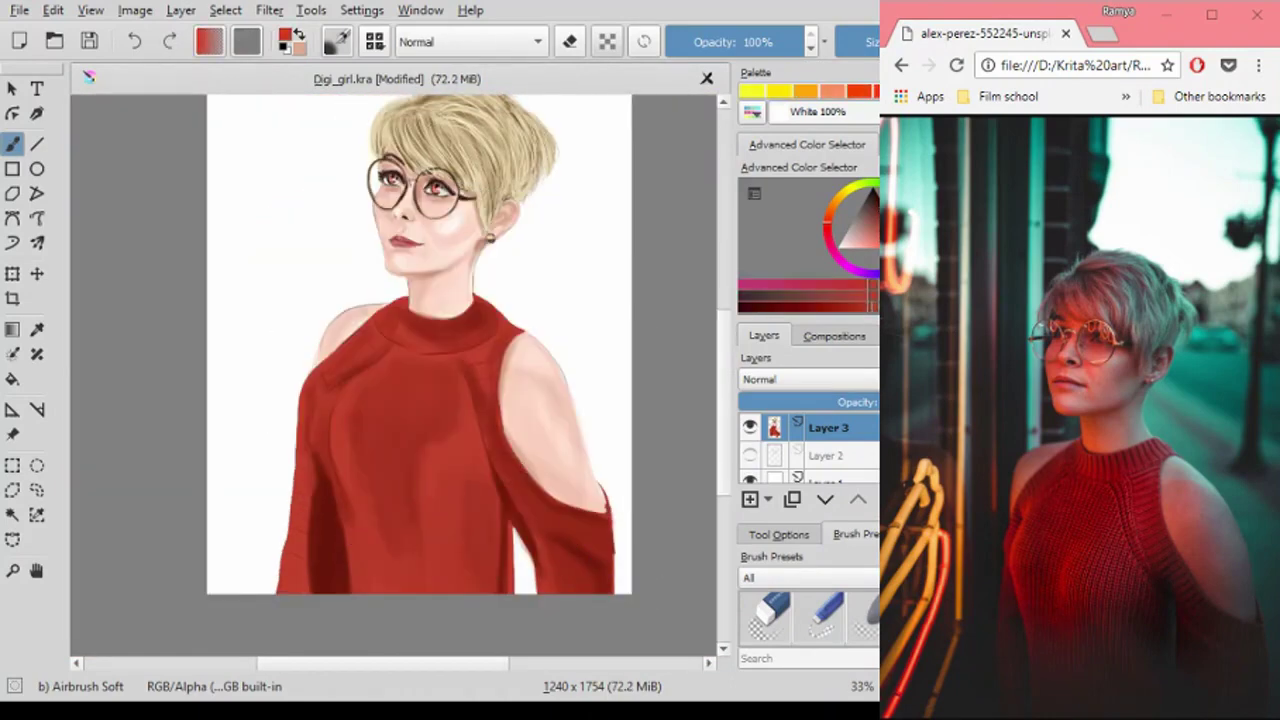
{"action": "left_click", "coordinate": [395, 422], "text": "ctrl"}
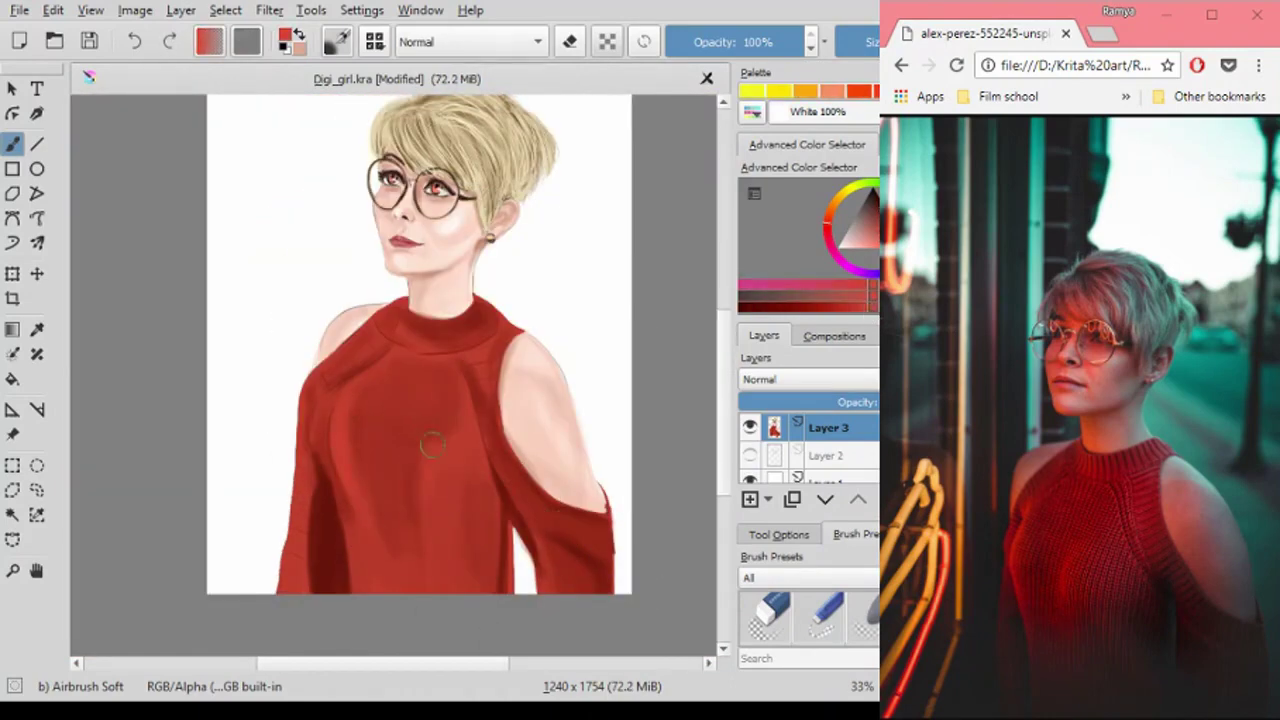
{"action": "scroll", "coordinate": [336, 383], "scroll_direction": "up", "scroll_amount": 3}
{"action": "left_click_drag", "start_coordinate": [423, 286], "coordinate": [352, 286]}
Paint the left and right lens frames and the glasses bridge orange.
{"action": "scroll", "coordinate": [352, 286], "scroll_direction": "up", "scroll_amount": 2}
{"action": "scroll", "coordinate": [411, 292], "scroll_direction": "down", "scroll_amount": 2}
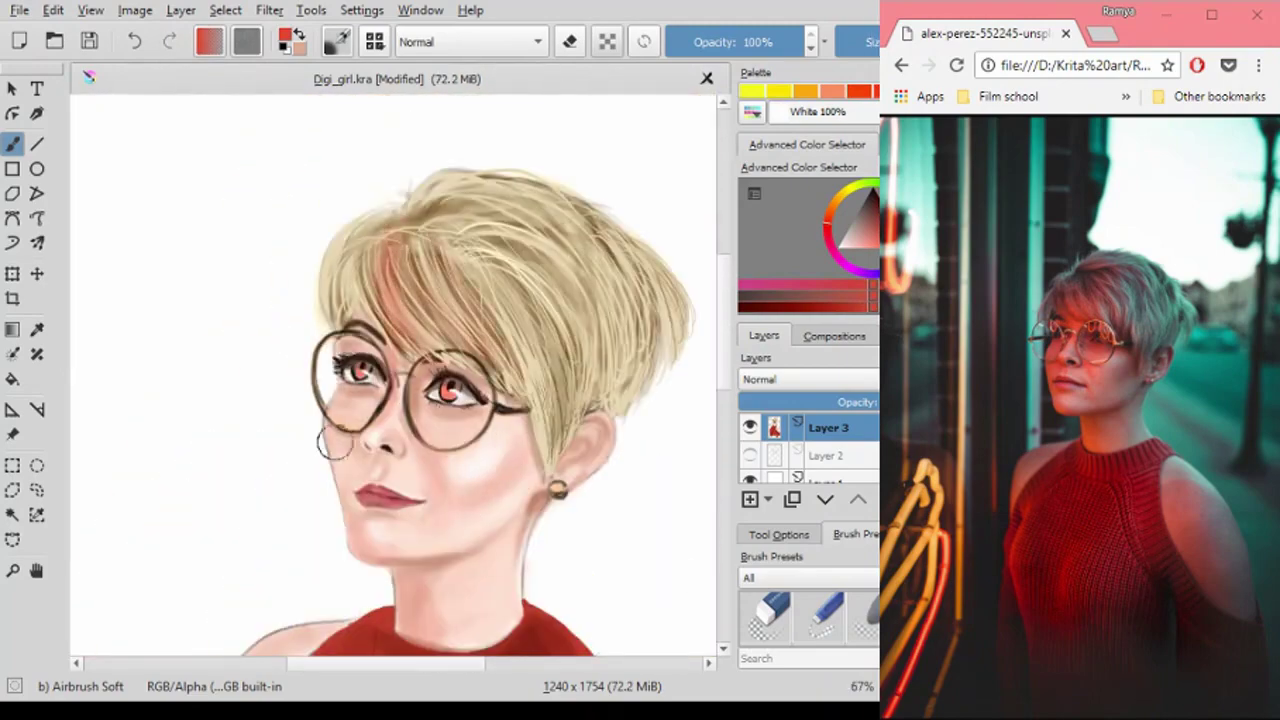
{"action": "left_click_drag", "start_coordinate": [520, 457], "coordinate": [391, 229]}
{"action": "scroll", "coordinate": [337, 345], "scroll_direction": "up", "scroll_amount": 1}
{"action": "scroll", "coordinate": [340, 345], "scroll_direction": "down", "scroll_amount": 1}
{"action": "scroll", "coordinate": [511, 346], "scroll_direction": "down", "scroll_amount": 2}
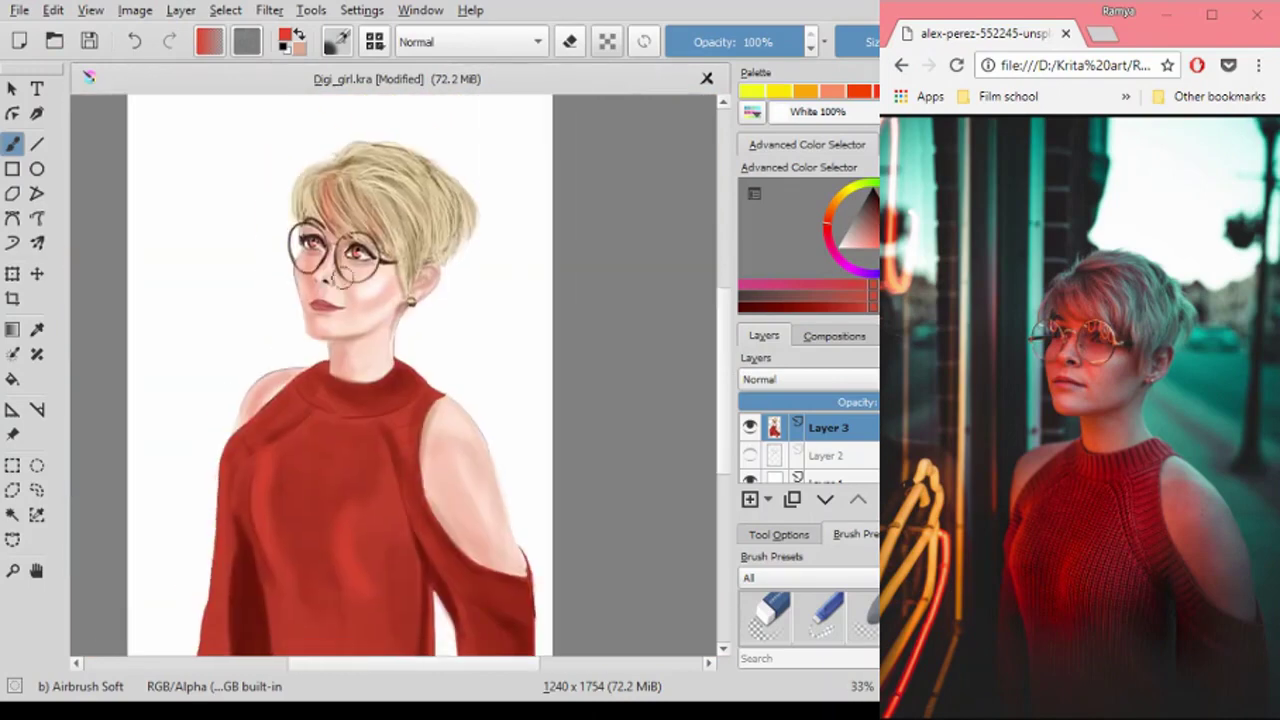
{"action": "scroll", "coordinate": [393, 375], "scroll_direction": "up", "scroll_amount": 4}
{"action": "scroll", "coordinate": [393, 375], "scroll_direction": "up", "scroll_amount": 1}
{"action": "left_click_drag", "start_coordinate": [228, 112], "coordinate": [386, 310]}
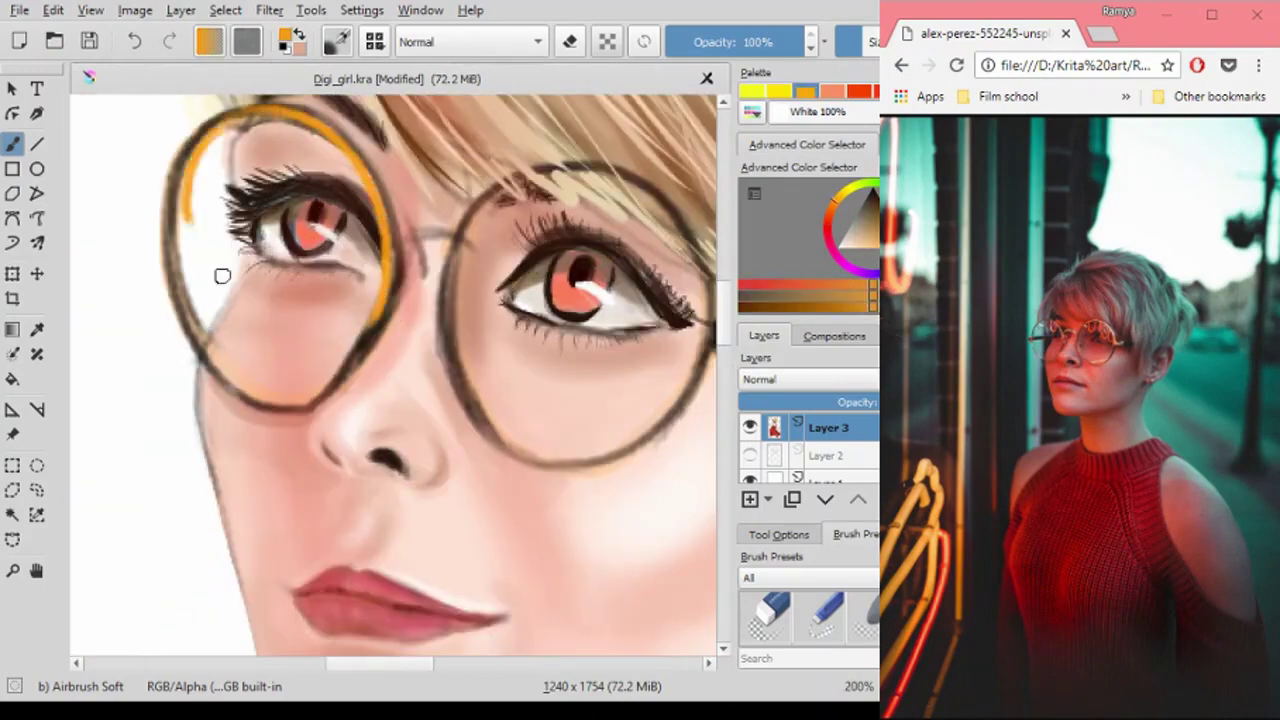
{"action": "left_click_drag", "start_coordinate": [462, 222], "coordinate": [630, 460]}
{"action": "left_click_drag", "start_coordinate": [500, 300], "coordinate": [440, 346]}
Finish the right lens rim, temple arm and lens outlines in orange.
{"action": "mouse_move", "coordinate": [420, 250]}
{"action": "left_mouse_down"}
{"action": "mouse_move", "coordinate": [650, 400]}
{"action": "mouse_move", "coordinate": [700, 560]}
{"action": "left_mouse_up"}
{"action": "left_click_drag", "start_coordinate": [300, 250], "coordinate": [193, 318]}
{"action": "scroll", "coordinate": [193, 318], "scroll_direction": "down", "scroll_amount": 1}
{"action": "left_click_drag", "start_coordinate": [264, 350], "coordinate": [318, 362]}
{"action": "mouse_move", "coordinate": [300, 270]}
{"action": "left_mouse_down"}
{"action": "mouse_move", "coordinate": [262, 334]}
{"action": "mouse_move", "coordinate": [410, 310]}
{"action": "left_mouse_up"}
{"action": "left_click_drag", "start_coordinate": [460, 350], "coordinate": [640, 430]}
{"action": "scroll", "coordinate": [327, 511], "scroll_direction": "up", "scroll_amount": 2}
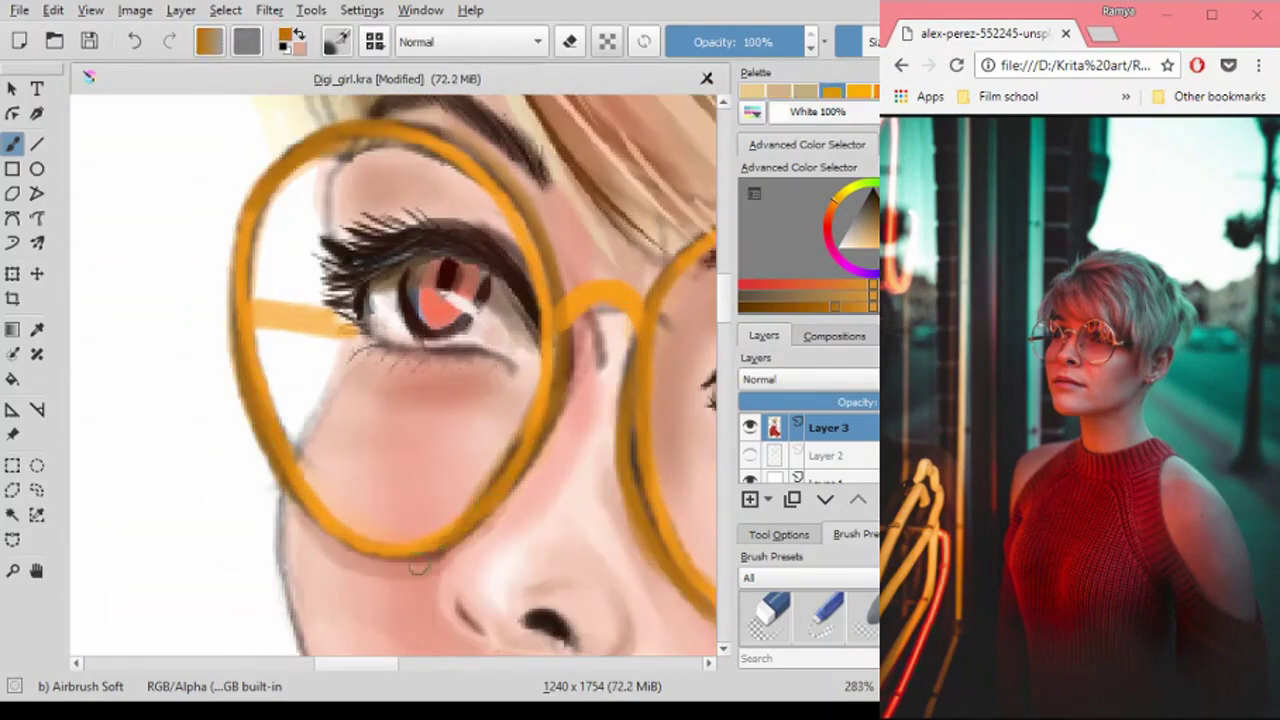
{"action": "scroll", "coordinate": [389, 447], "scroll_direction": "down", "scroll_amount": 2}
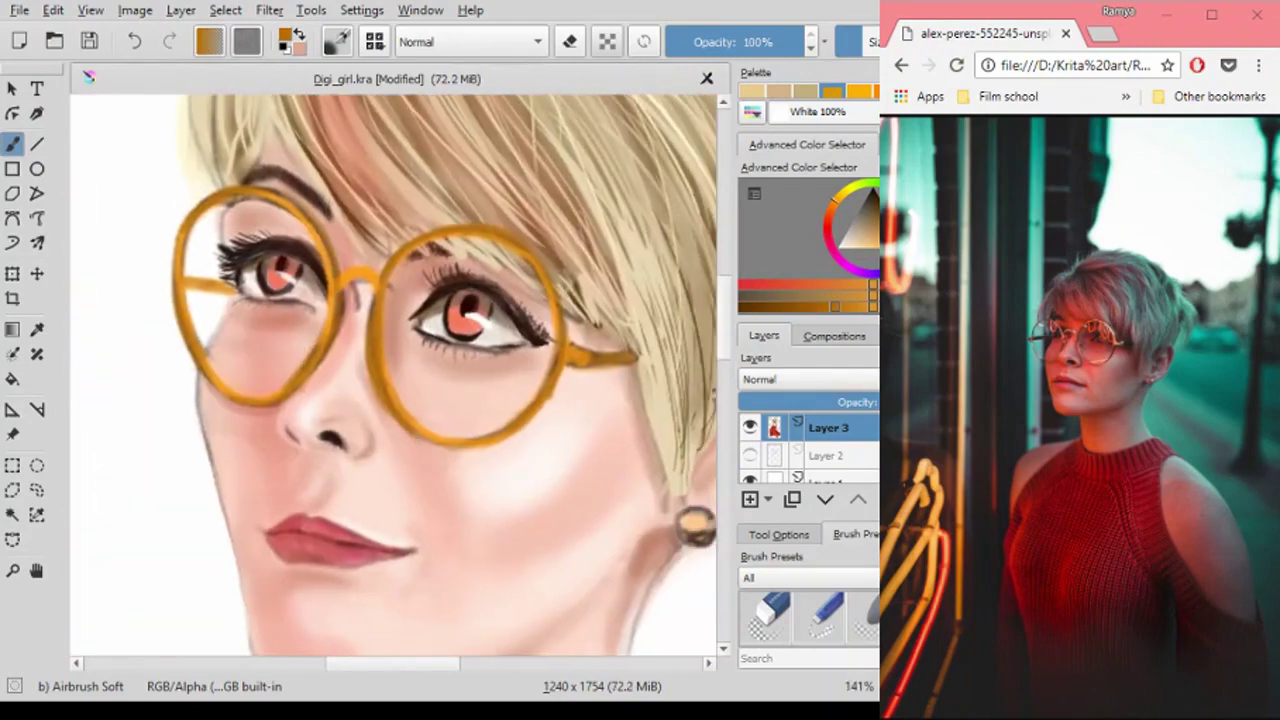
Add a new layer for the lenses and switch to a basic hard brush.
{"action": "key", "text": "Insert"}
{"action": "right_click", "coordinate": [498, 385]}
{"action": "left_click", "coordinate": [585, 275]}
Tint both lenses pink with a red from the pop-up palette at 50% opacity.
{"action": "right_click", "coordinate": [580, 463]}
{"action": "left_click_drag", "start_coordinate": [578, 562], "coordinate": [600, 562]}
{"action": "key", "text": "i"}
{"action": "key", "text": "i"}
{"action": "key", "text": "i"}
{"action": "left_click_drag", "start_coordinate": [210, 310], "coordinate": [265, 380]}
{"action": "left_click_drag", "start_coordinate": [190, 220], "coordinate": [310, 370]}
{"action": "left_click_drag", "start_coordinate": [400, 240], "coordinate": [483, 413]}
{"action": "key", "text": "o"}
{"action": "key", "text": "o"}
{"action": "key", "text": "o"}
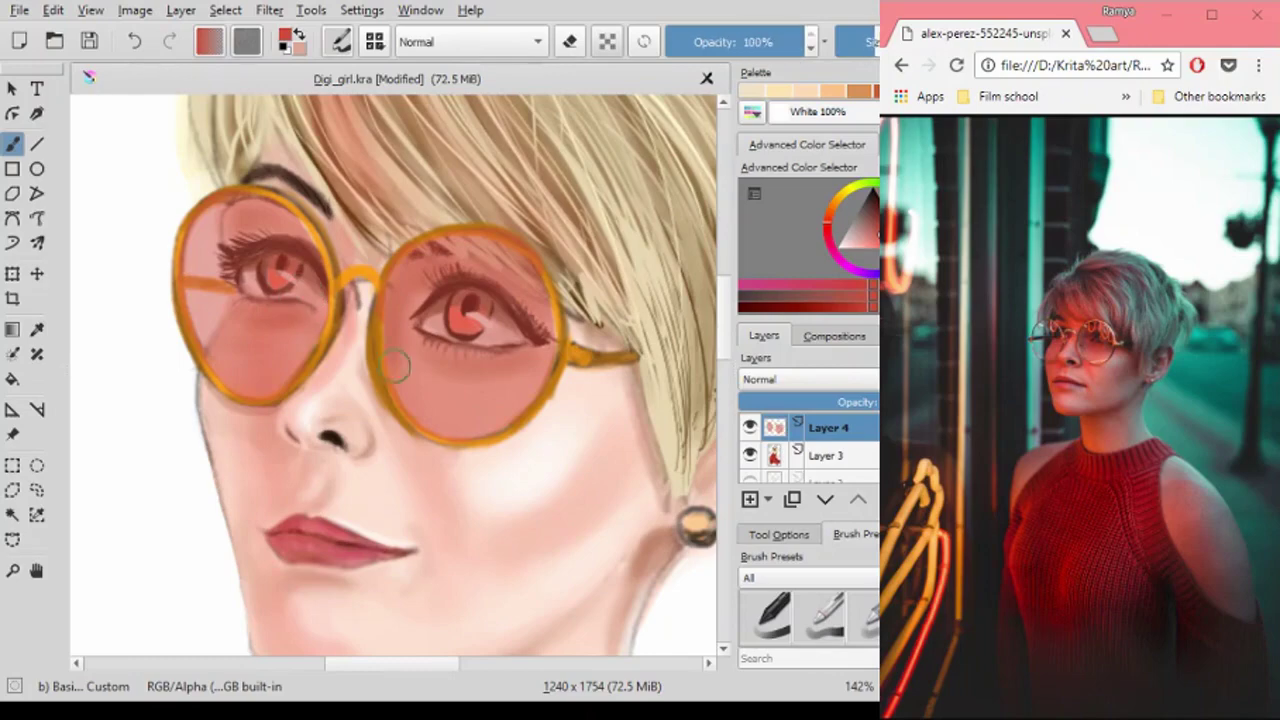
Paint orange-yellow reflection streaks inside the lenses with the Airbrush Soft preset.
{"action": "key", "text": "Page_Down"}
{"action": "left_click", "coordinate": [391, 352], "text": "ctrl"}
{"action": "key", "text": "Page_Up"}
{"action": "mouse_move", "coordinate": [240, 218]}
{"action": "left_mouse_down"}
{"action": "mouse_move", "coordinate": [262, 225]}
{"action": "mouse_move", "coordinate": [232, 233]}
{"action": "mouse_move", "coordinate": [288, 225]}
{"action": "left_mouse_up"}
{"action": "key", "text": "ctrl+z"}
{"action": "key", "text": "ctrl+z"}
{"action": "left_click", "coordinate": [250, 240], "text": "ctrl"}
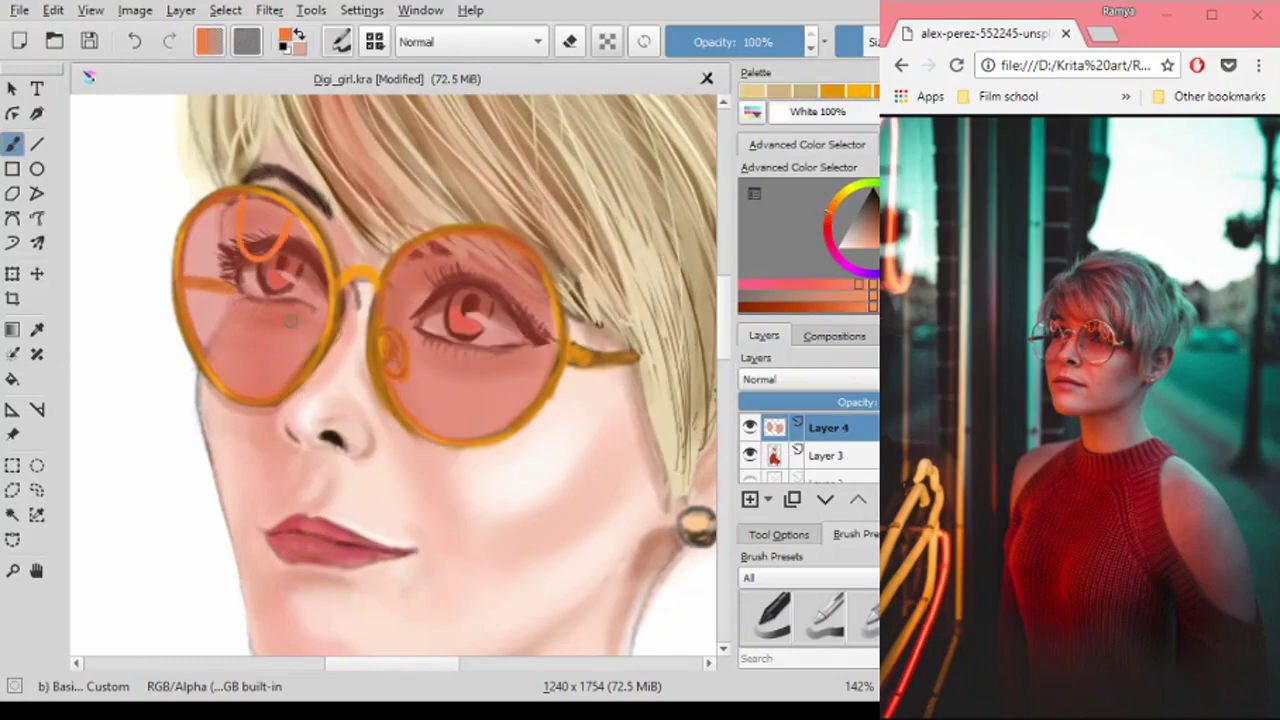
{"action": "key", "text": "ctrl+z"}
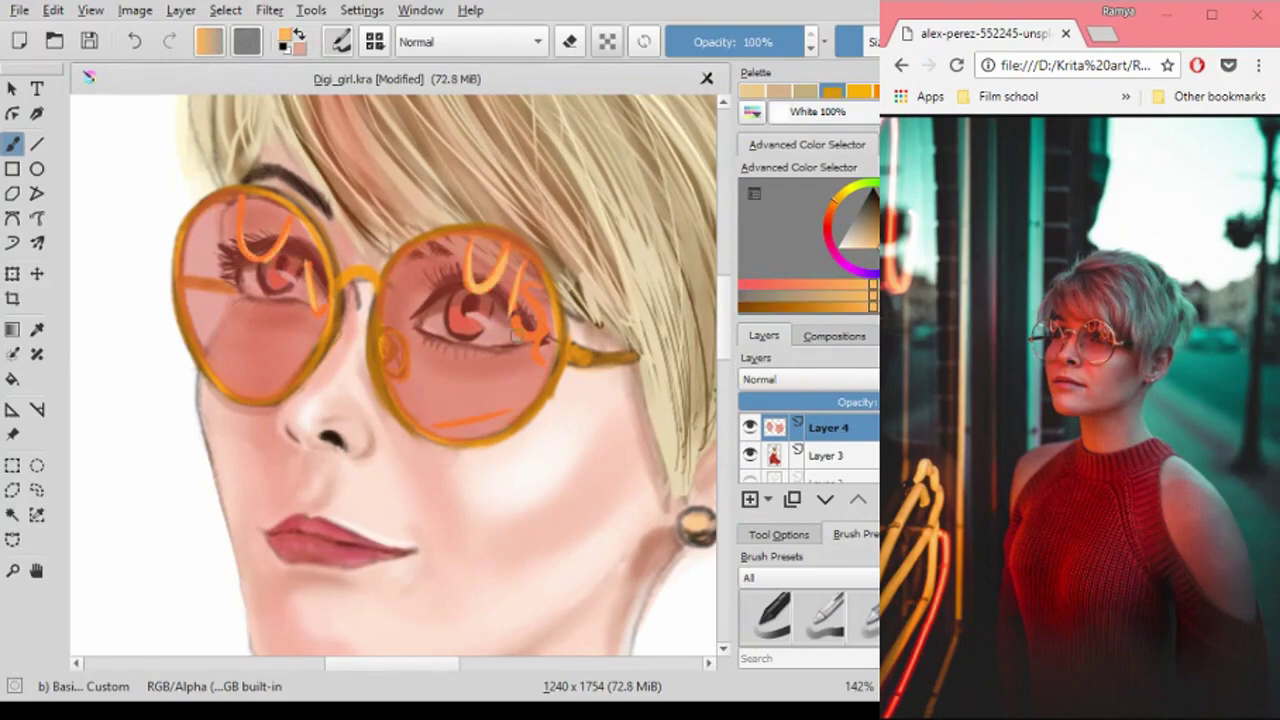
{"action": "key", "text": "/"}
{"action": "key", "text": "i"}
{"action": "key", "text": "i"}
{"action": "key", "text": "i"}
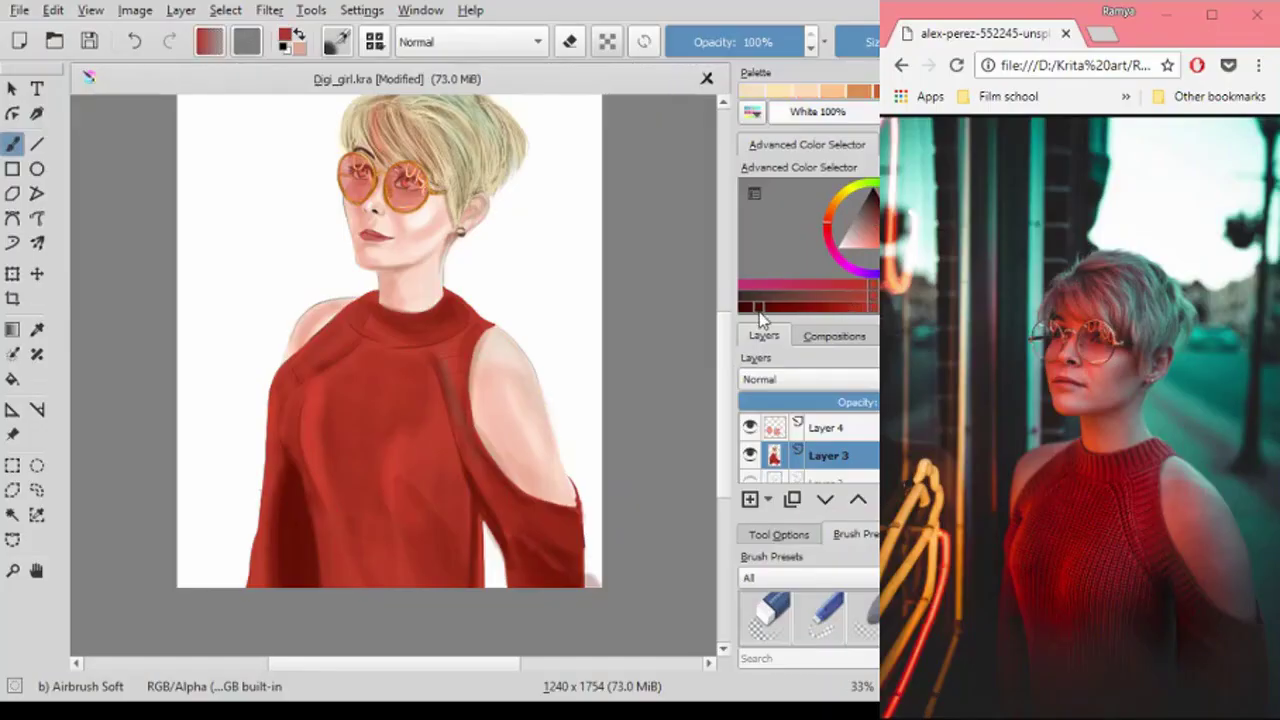
Sample the sweater red and airbrush faint shading on the sweater's lower left.
{"action": "left_click", "coordinate": [764, 306]}
{"action": "left_click_drag", "start_coordinate": [304, 582], "coordinate": [352, 571]}
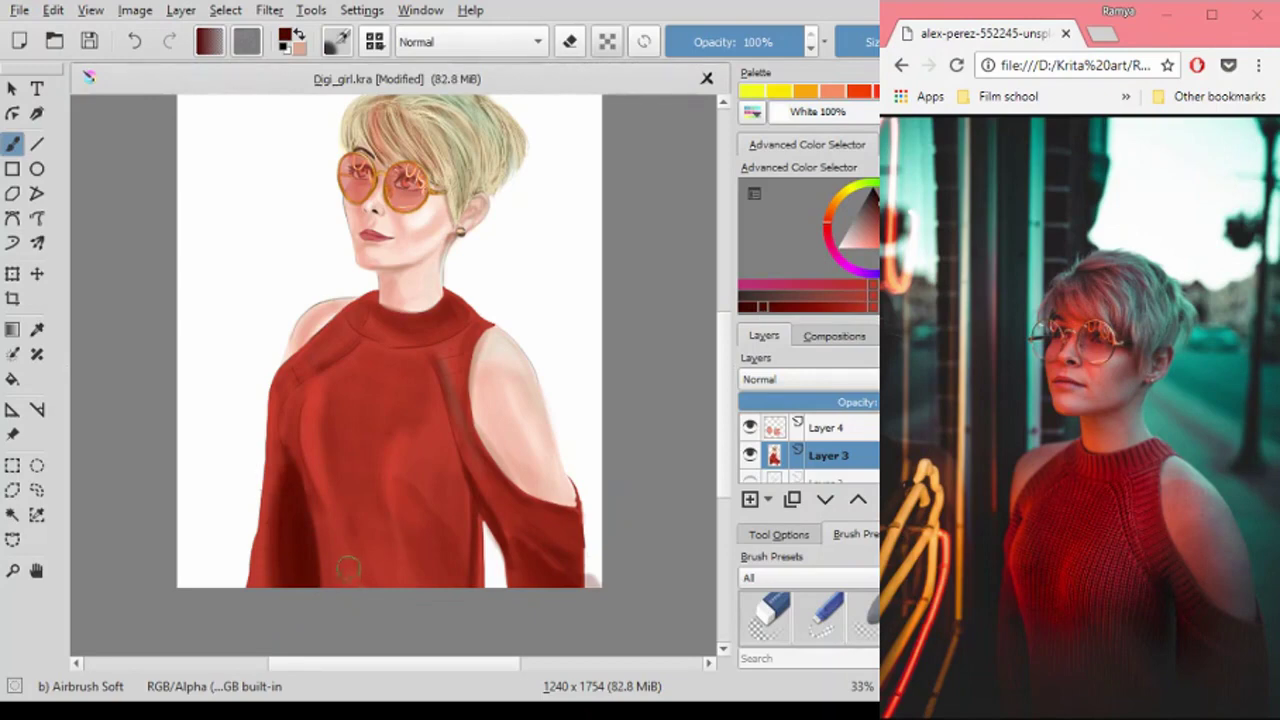
{"action": "left_click_drag", "start_coordinate": [326, 407], "coordinate": [320, 540]}
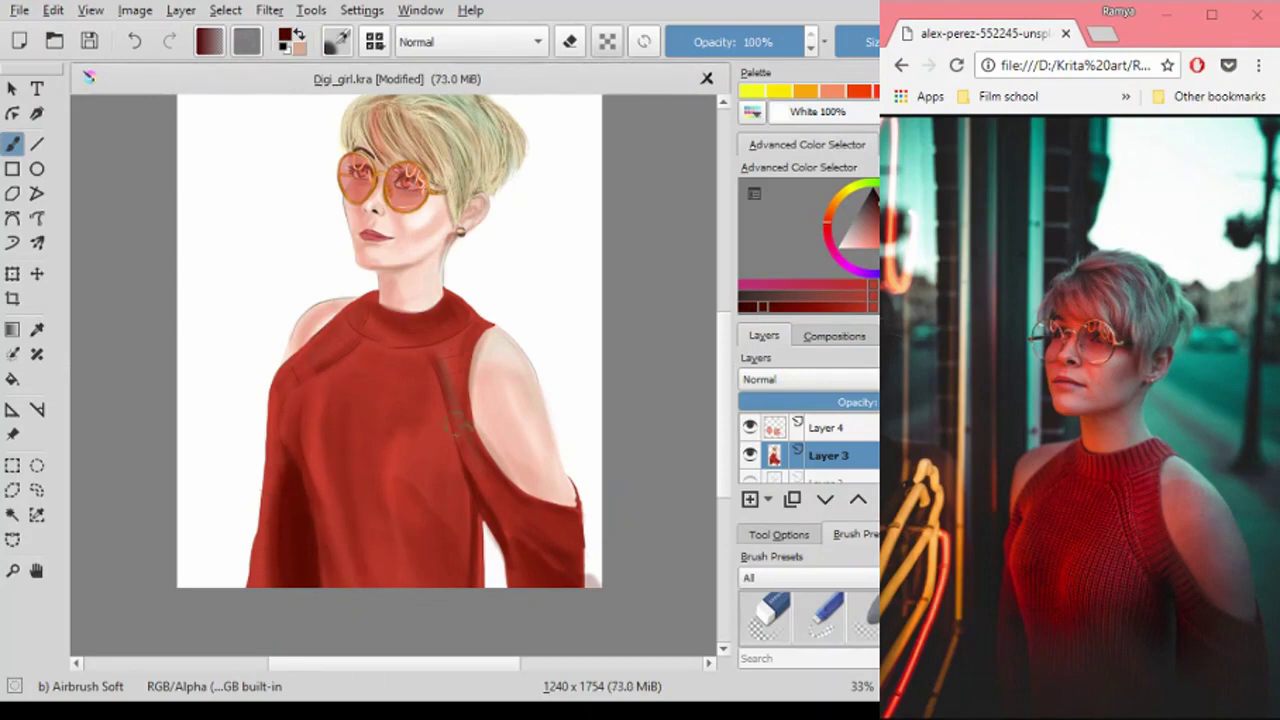
Add brighter red strokes down the sweater's left side and centre.
{"action": "left_click", "coordinate": [312, 402], "text": "ctrl"}
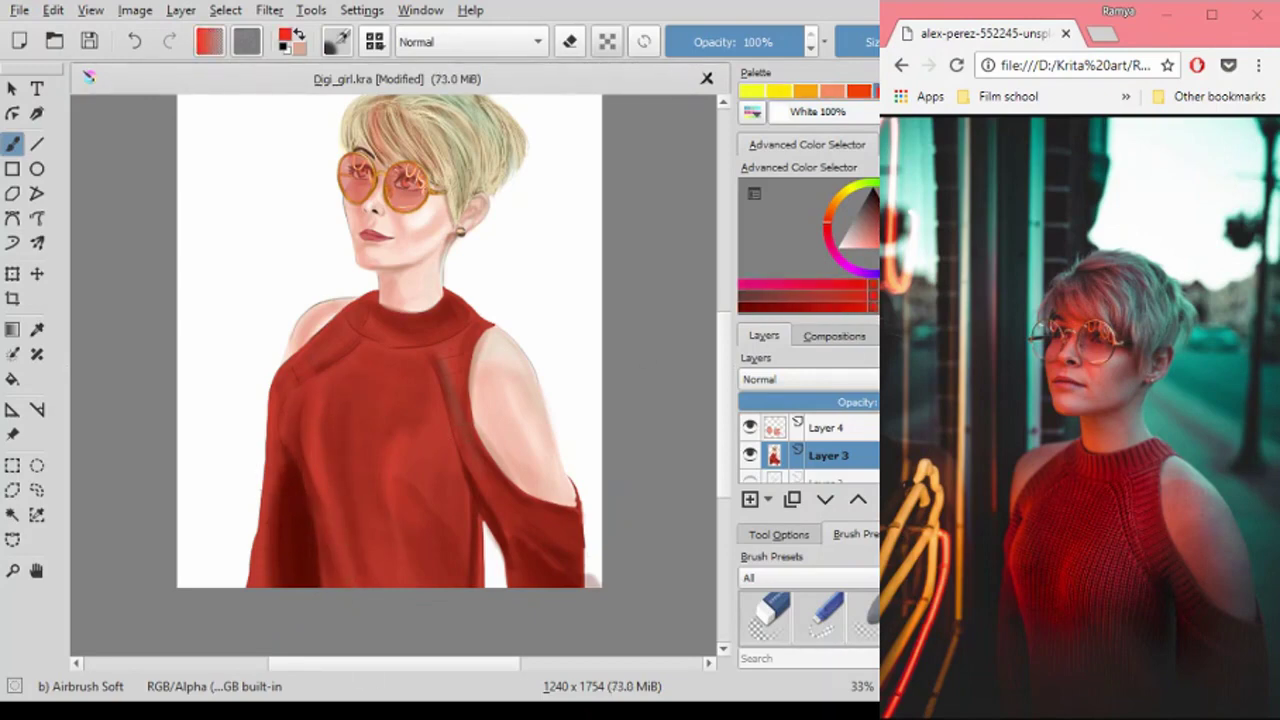
{"action": "left_click_drag", "start_coordinate": [308, 450], "coordinate": [304, 508]}
{"action": "left_click_drag", "start_coordinate": [372, 446], "coordinate": [370, 530]}
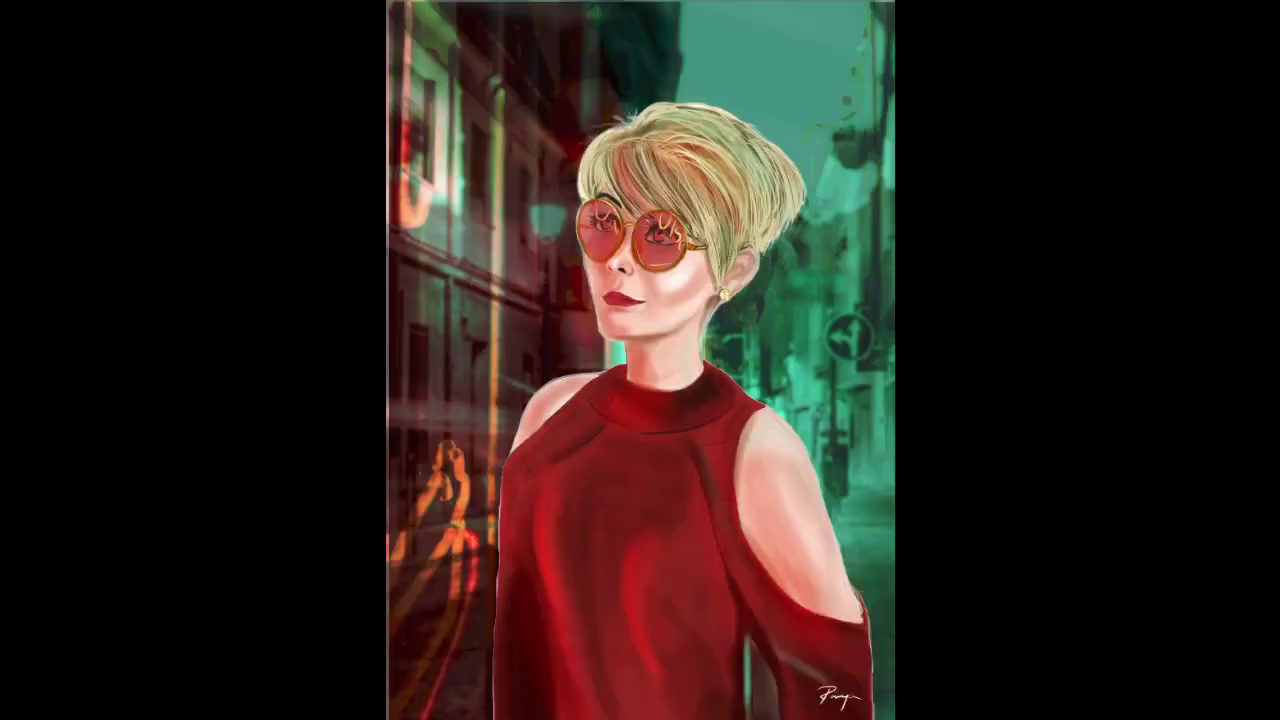